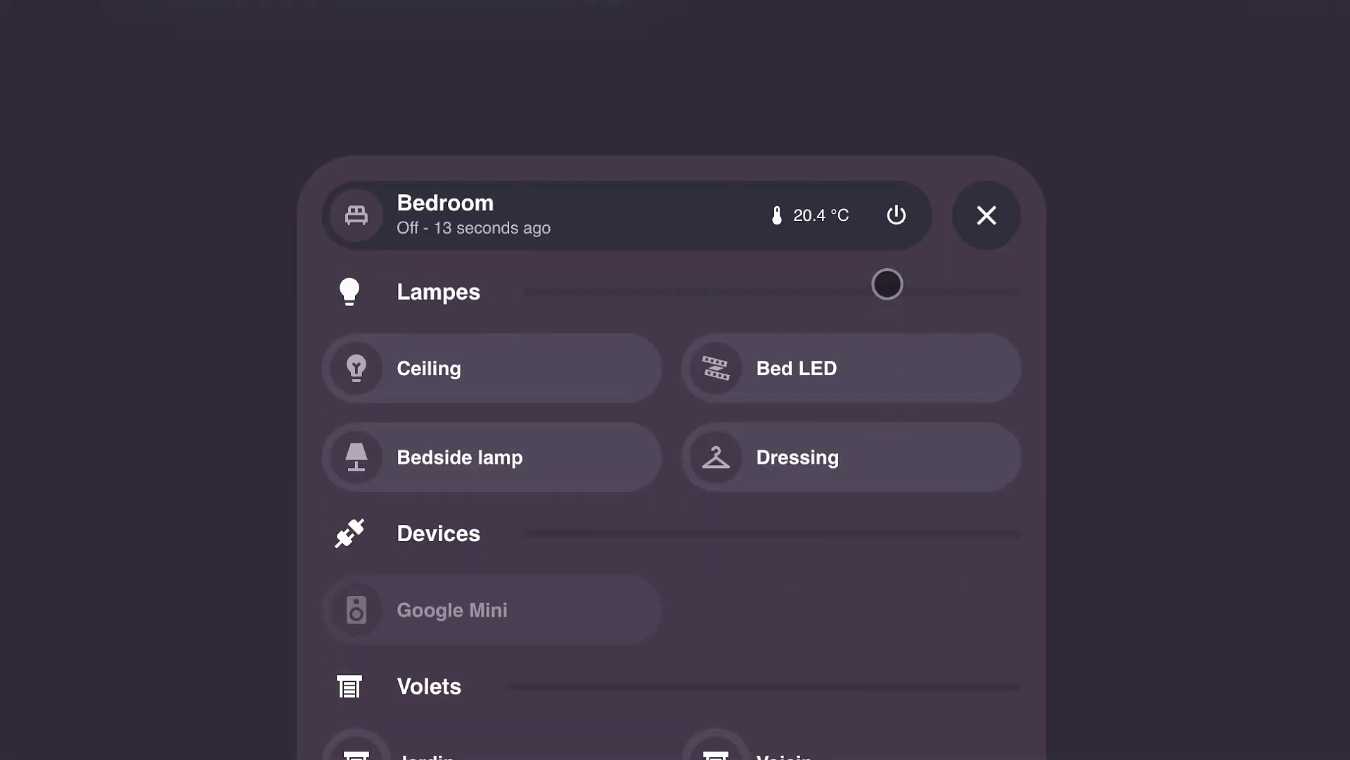
Turn on the Bedroom lights and cycle through the Salle à manger, Salon and Cuisine pop-ups
click(893, 215)
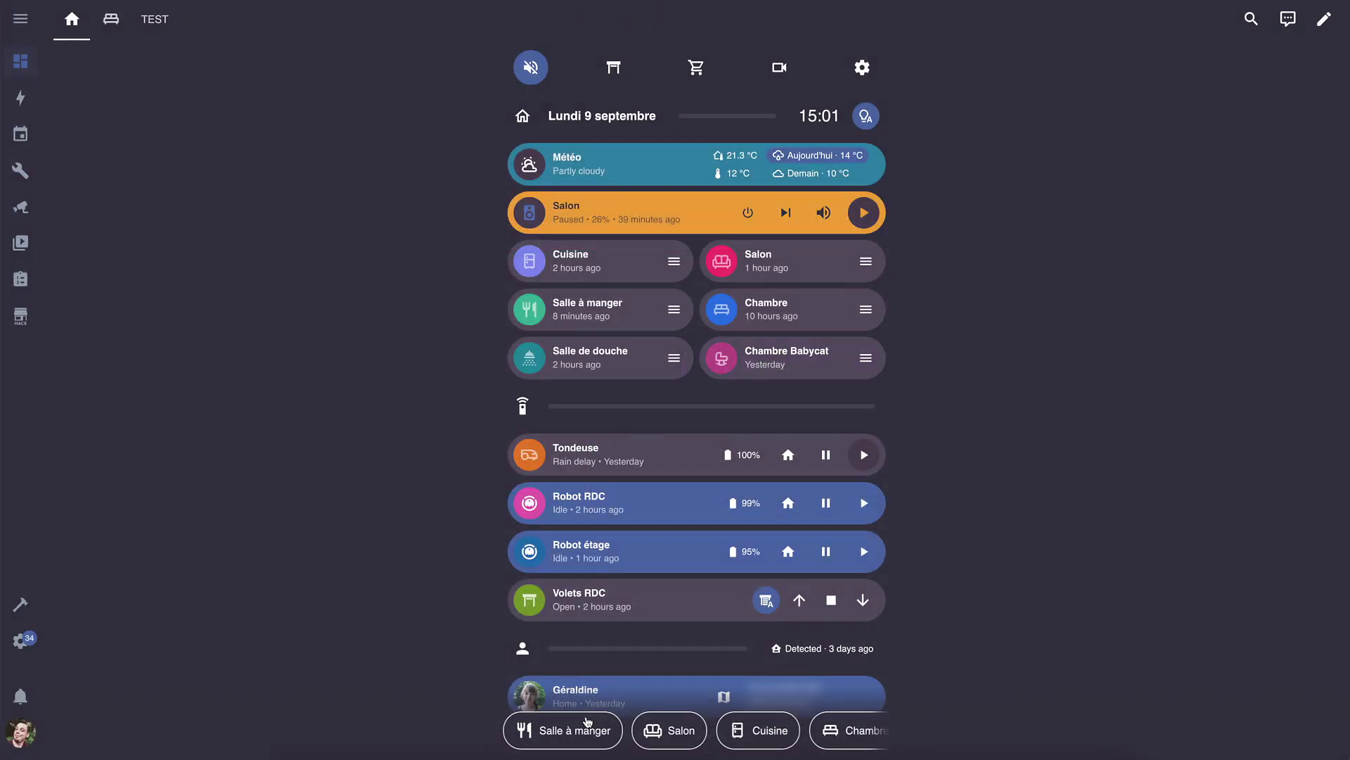
click(563, 730)
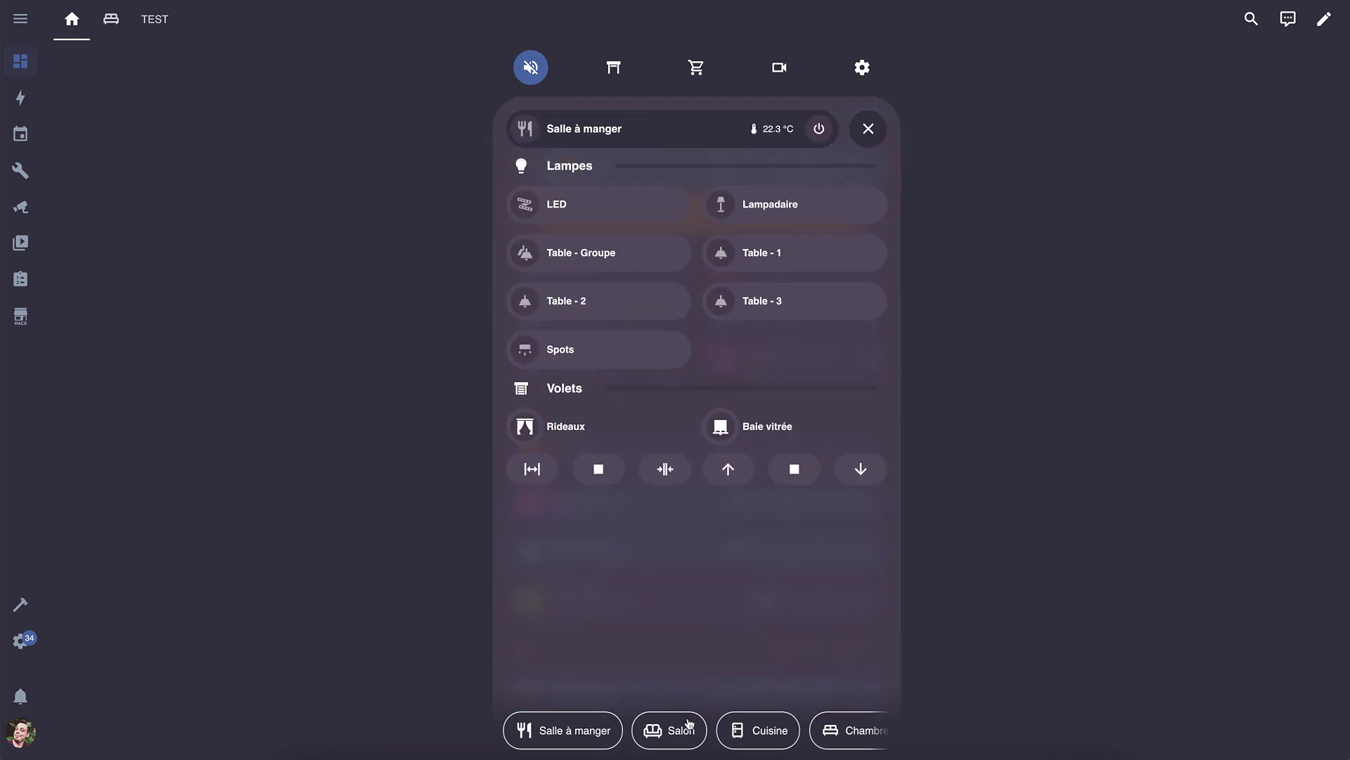
click(686, 724)
click(764, 732)
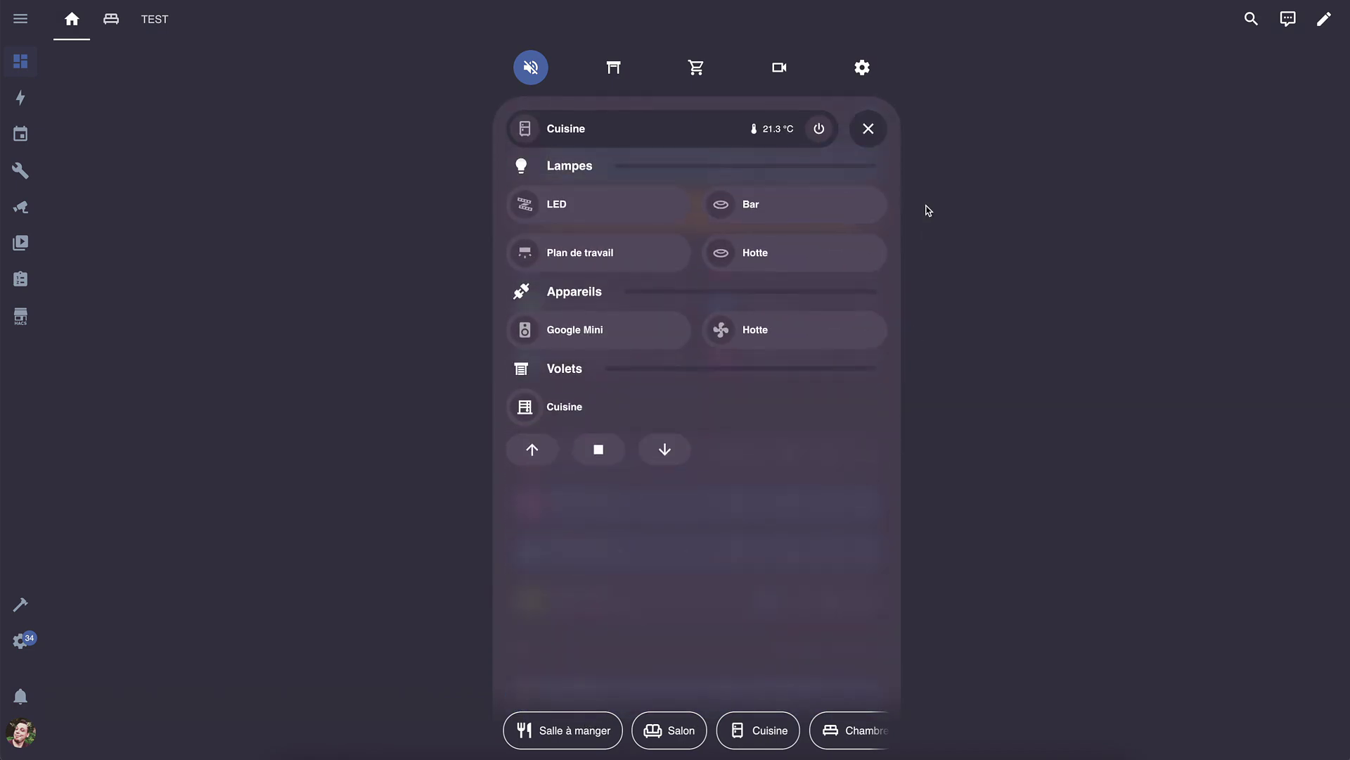
click(870, 129)
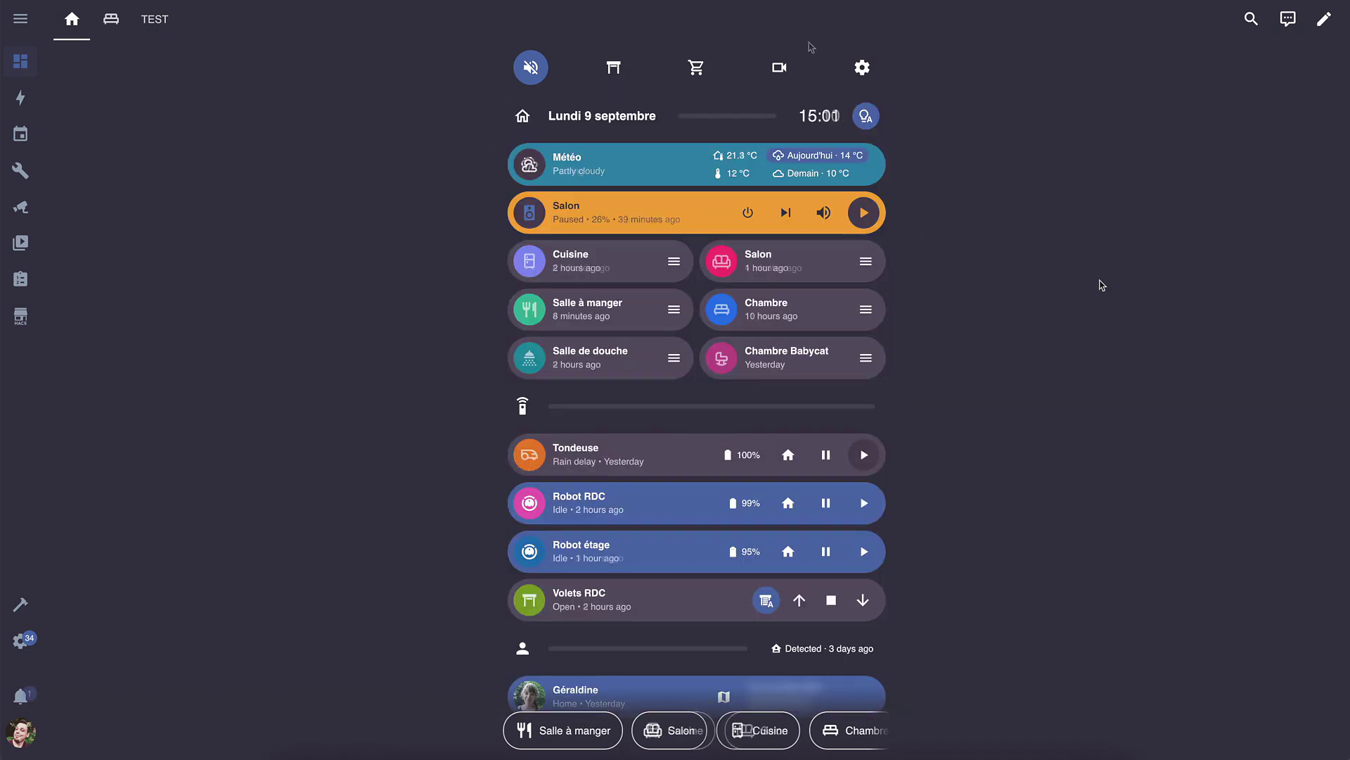
Show the Sécurité camera pop-up, turn on the Salon lights, then browse the available repositories
click(779, 67)
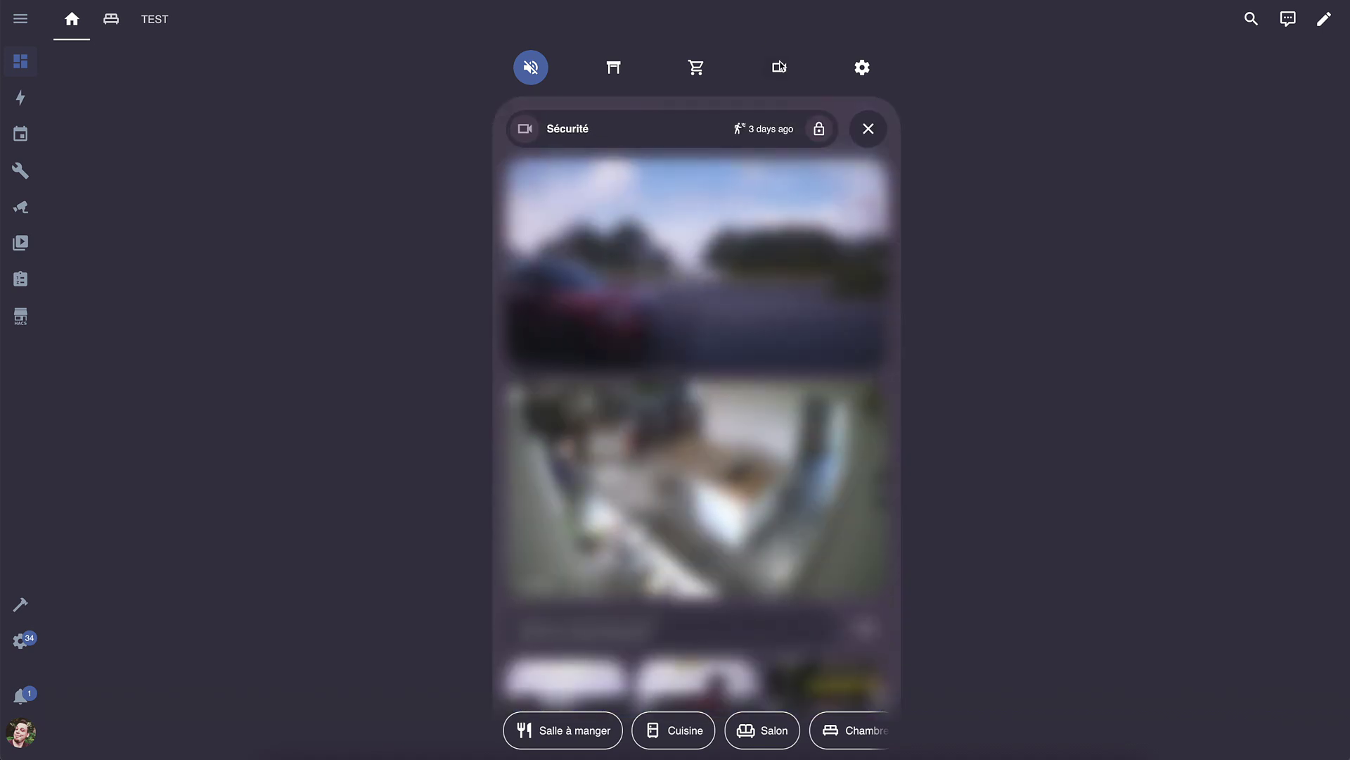
click(868, 128)
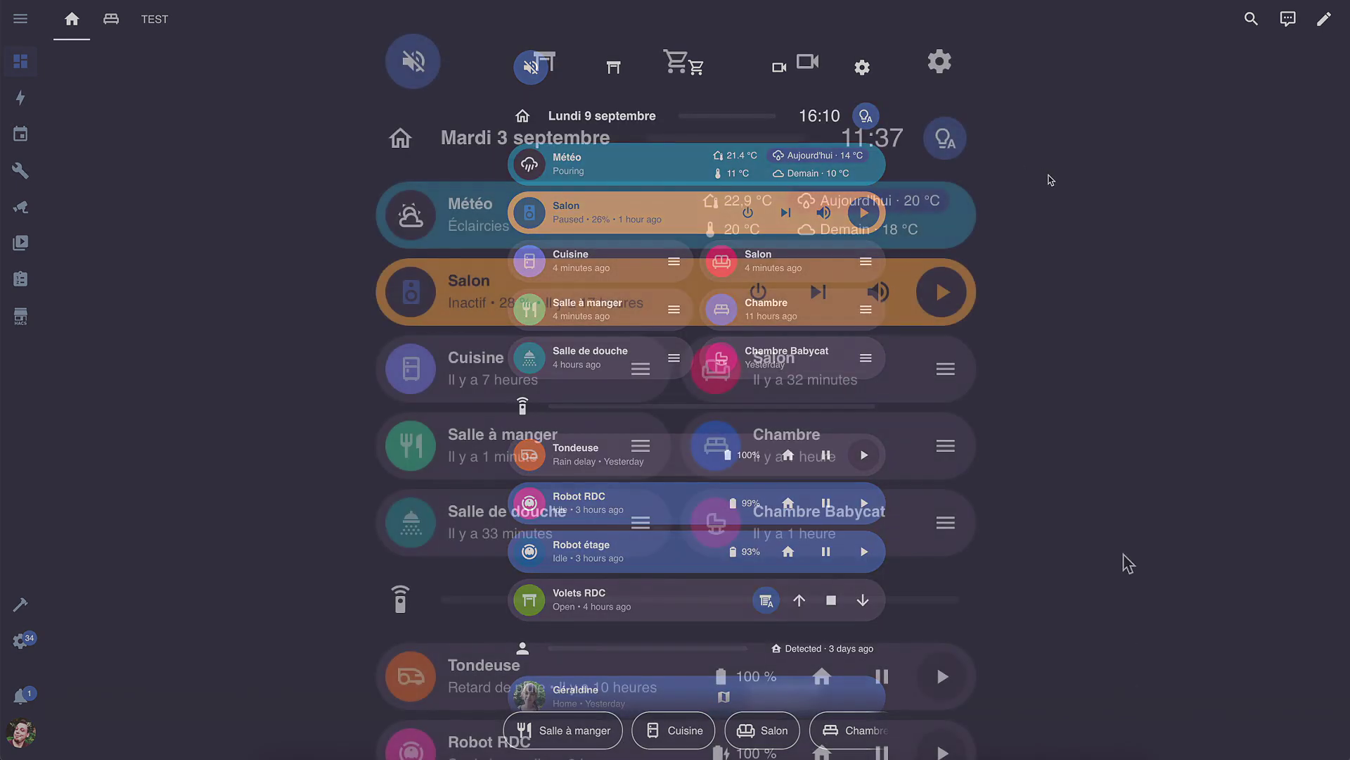
click(944, 369)
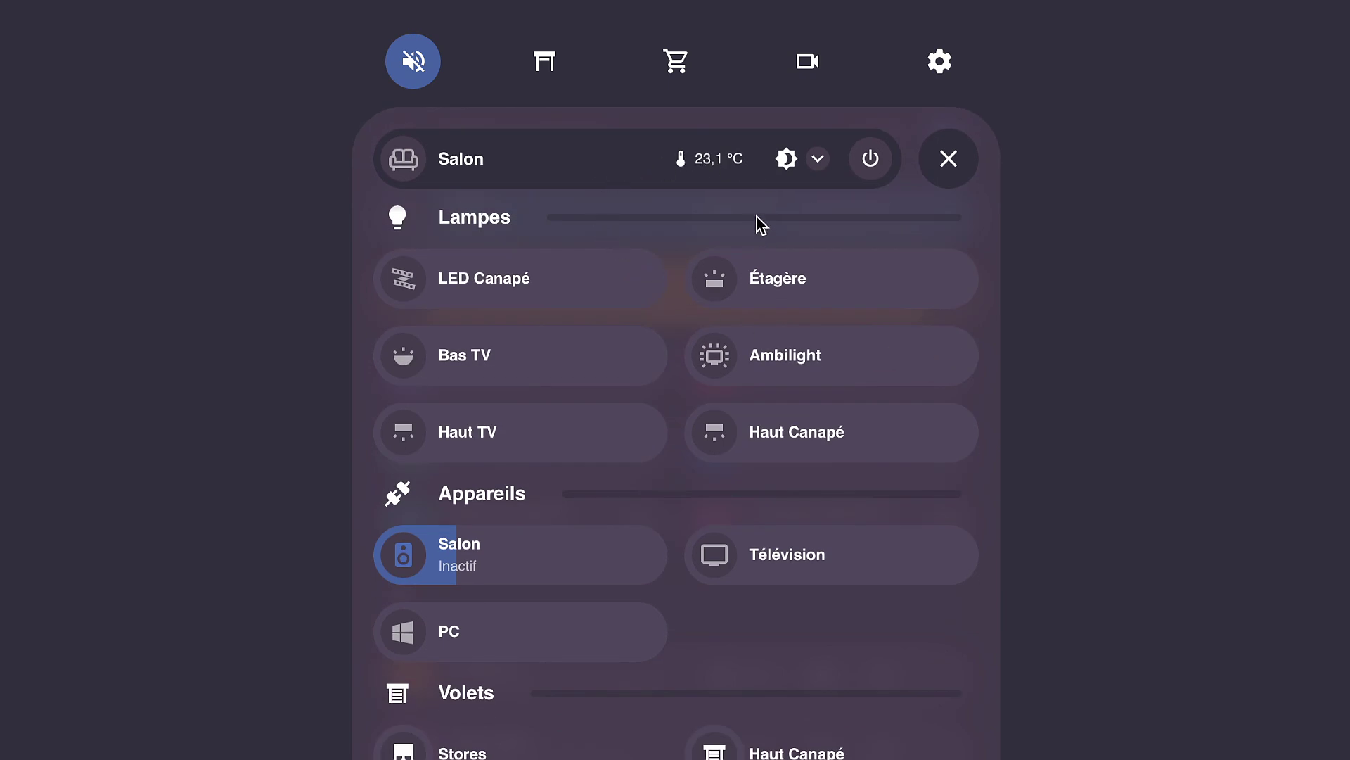
click(871, 161)
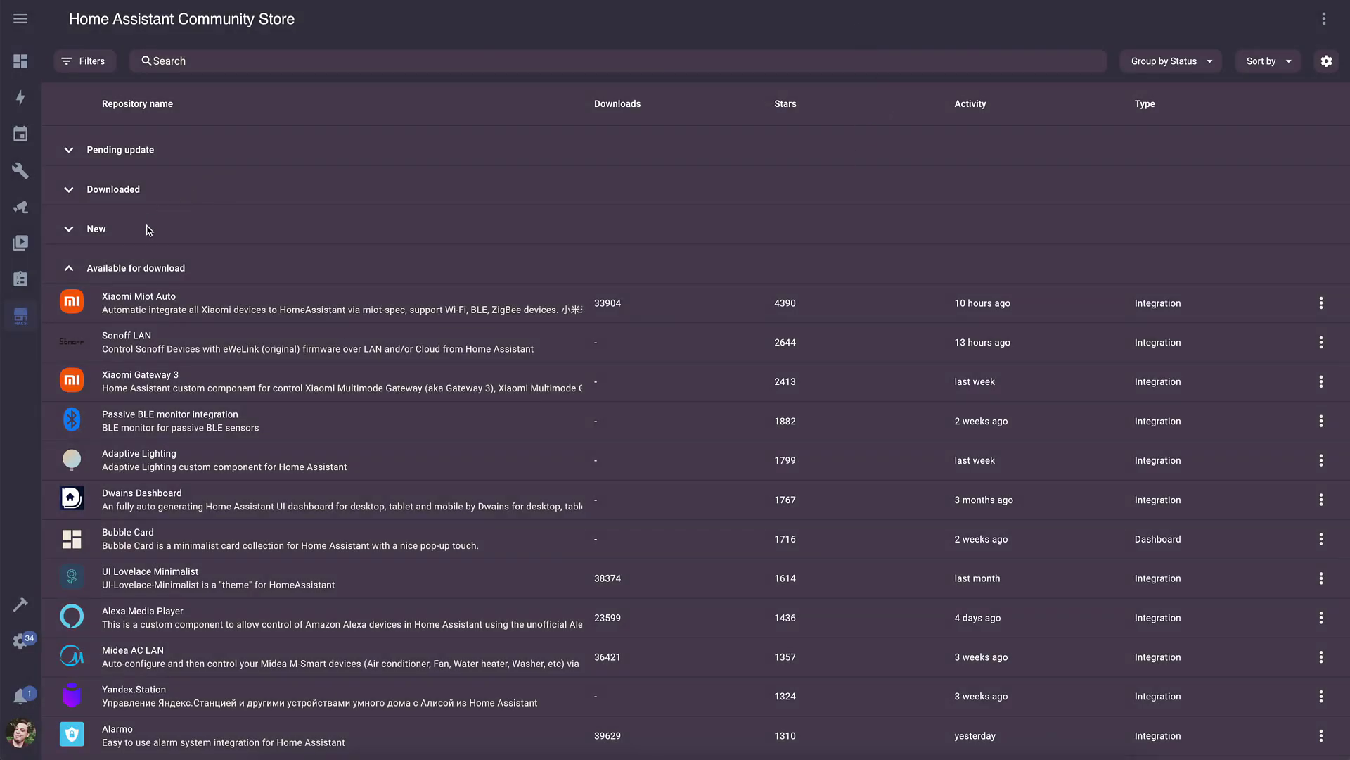
scroll(169, 281, down, 3)
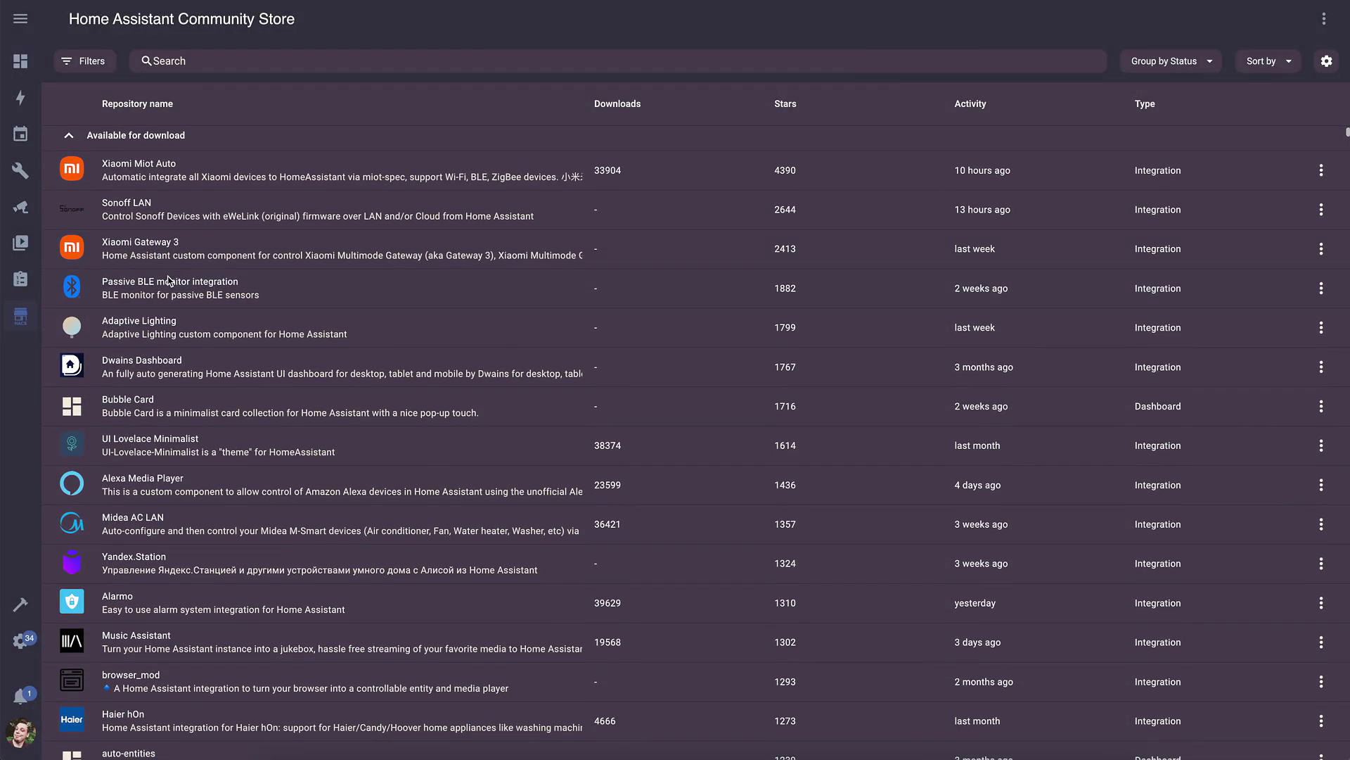
scroll(170, 280, down, 6)
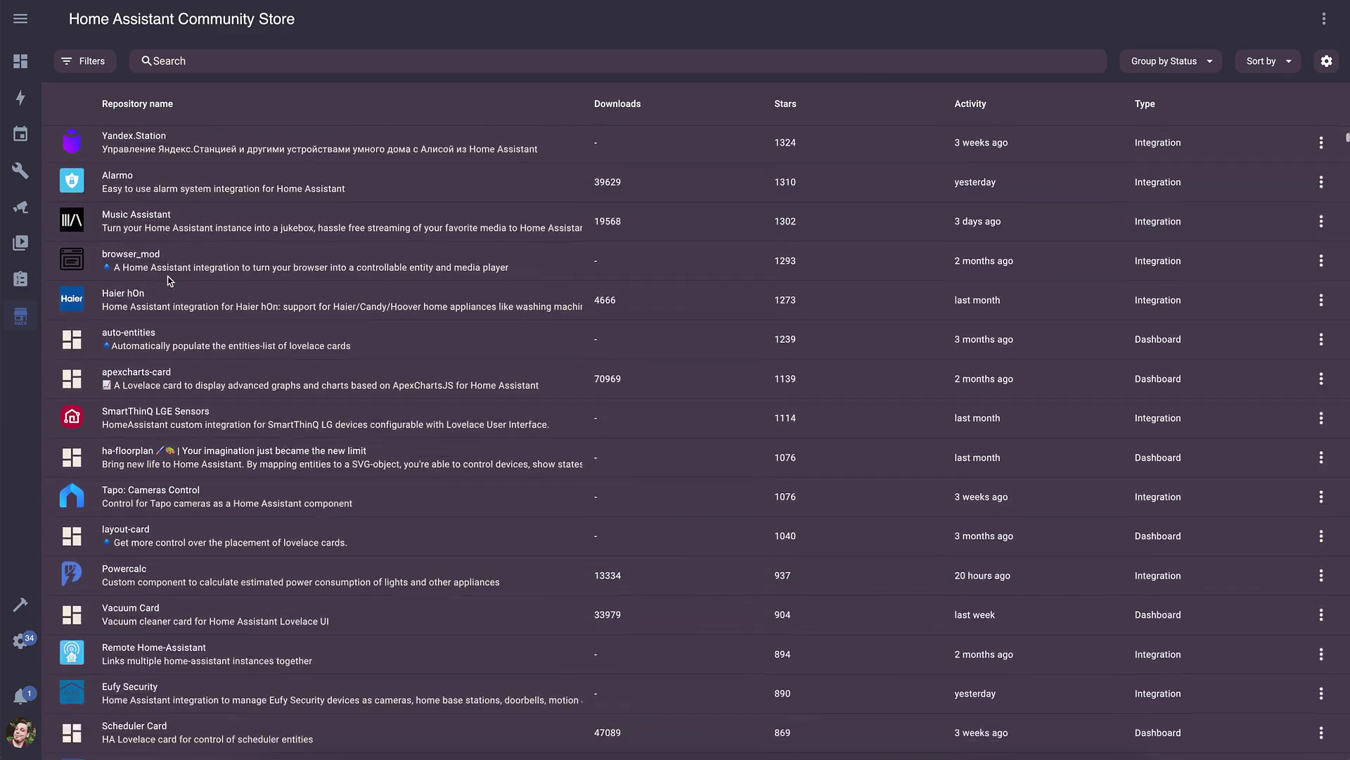
Scroll the Bubble Card README to Installation, then expand and read the 'With HACS (Recommended)' steps
scroll(169, 281, down, 1)
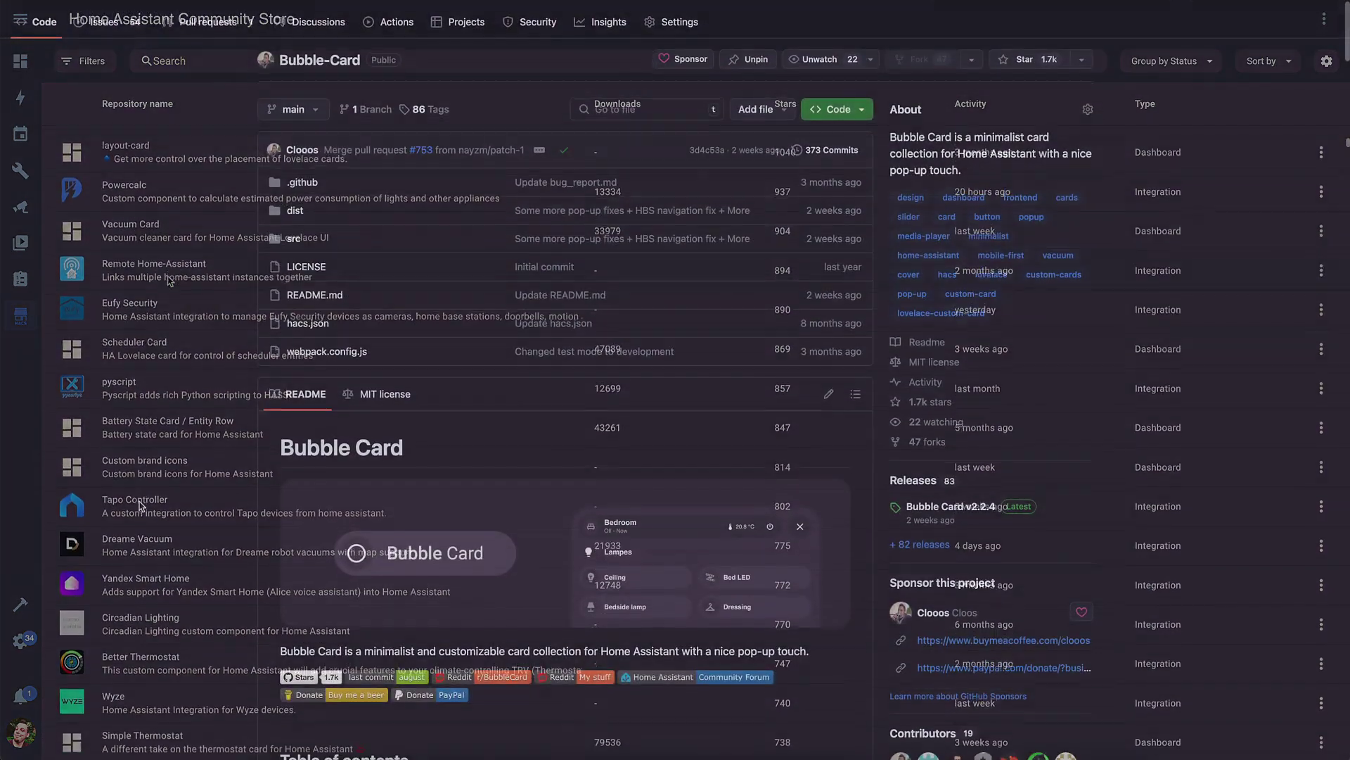
scroll(137, 503, down, 3)
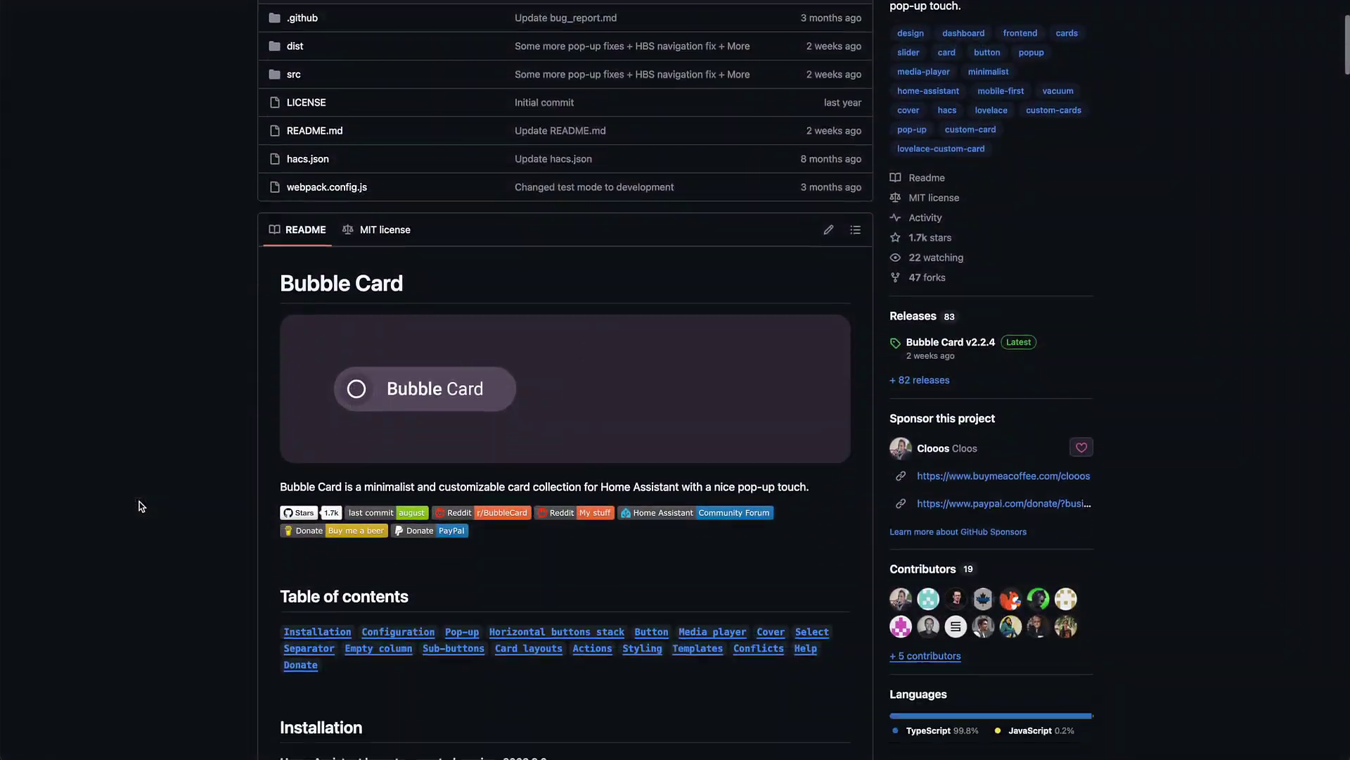
scroll(141, 505, down, 5)
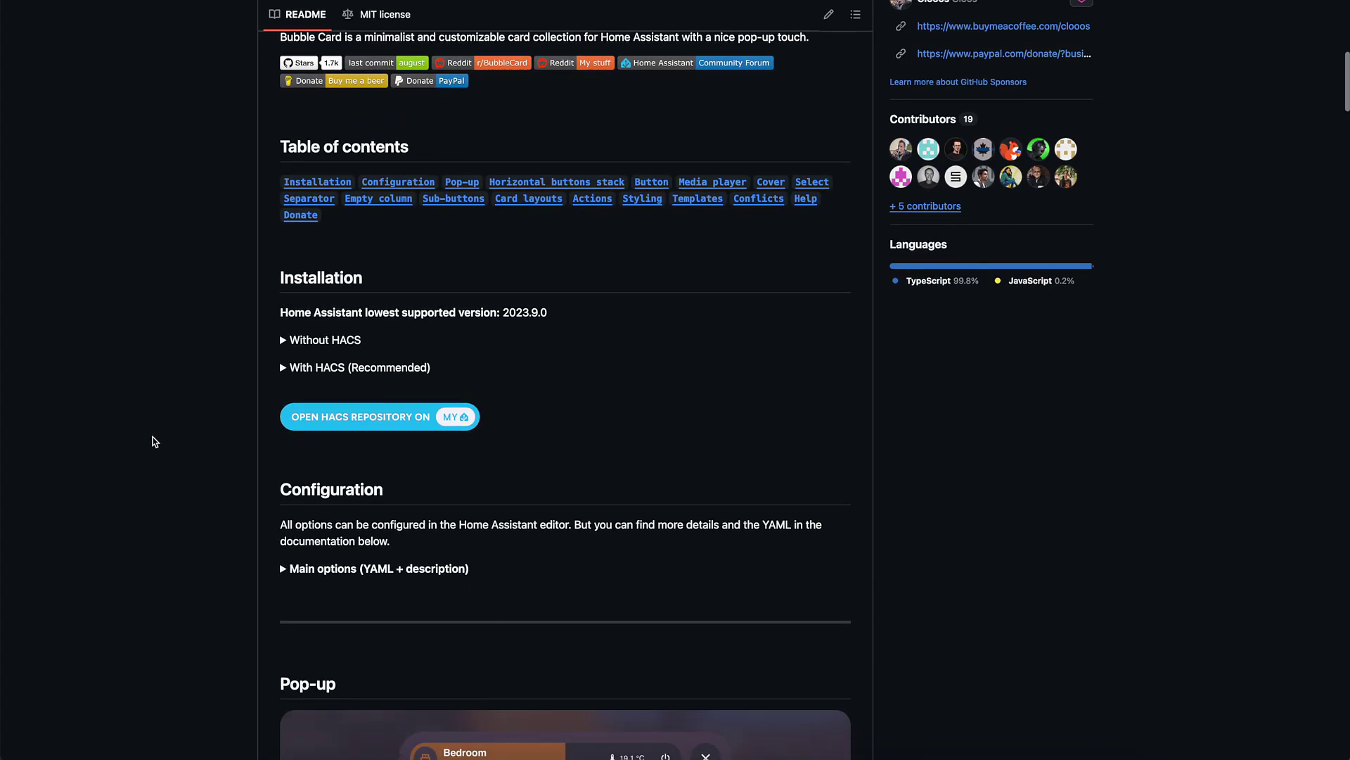
click(330, 369)
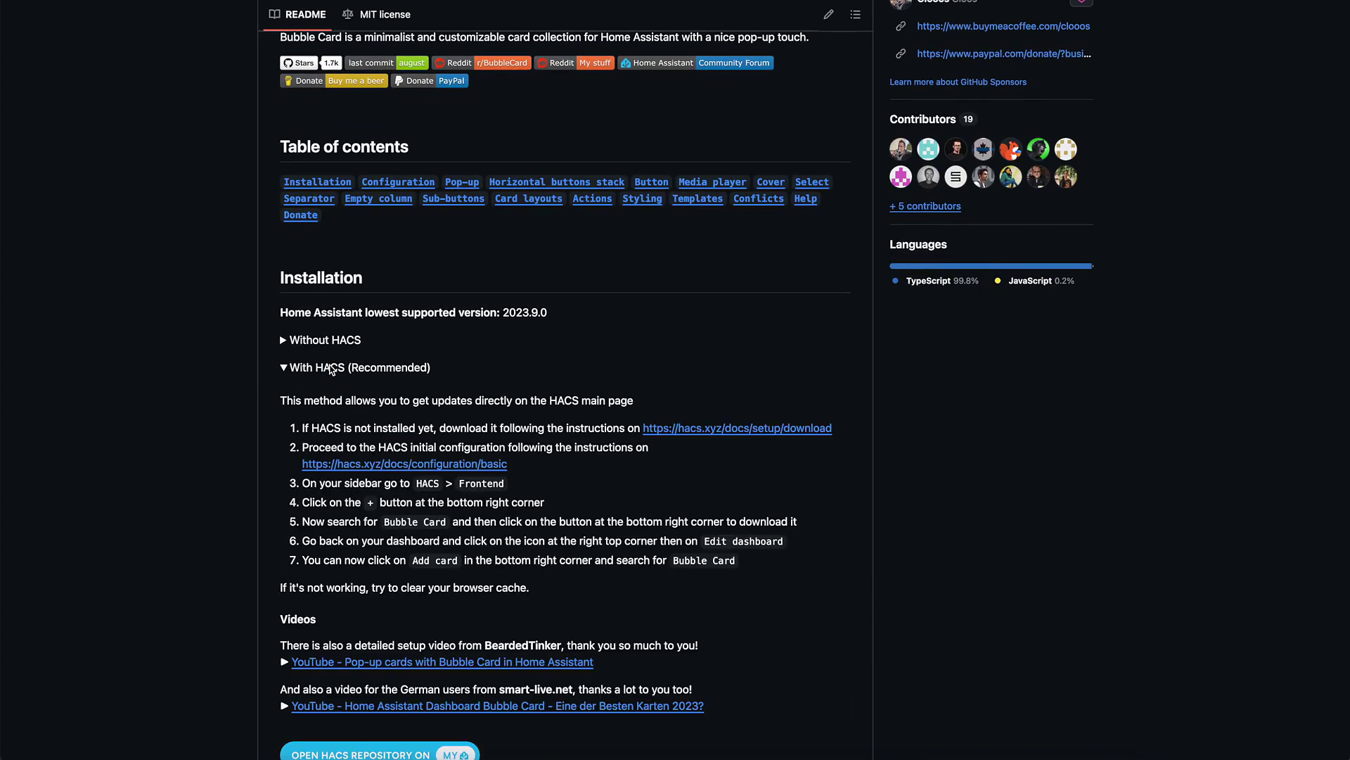
drag(280, 400, 710, 597)
click(712, 600)
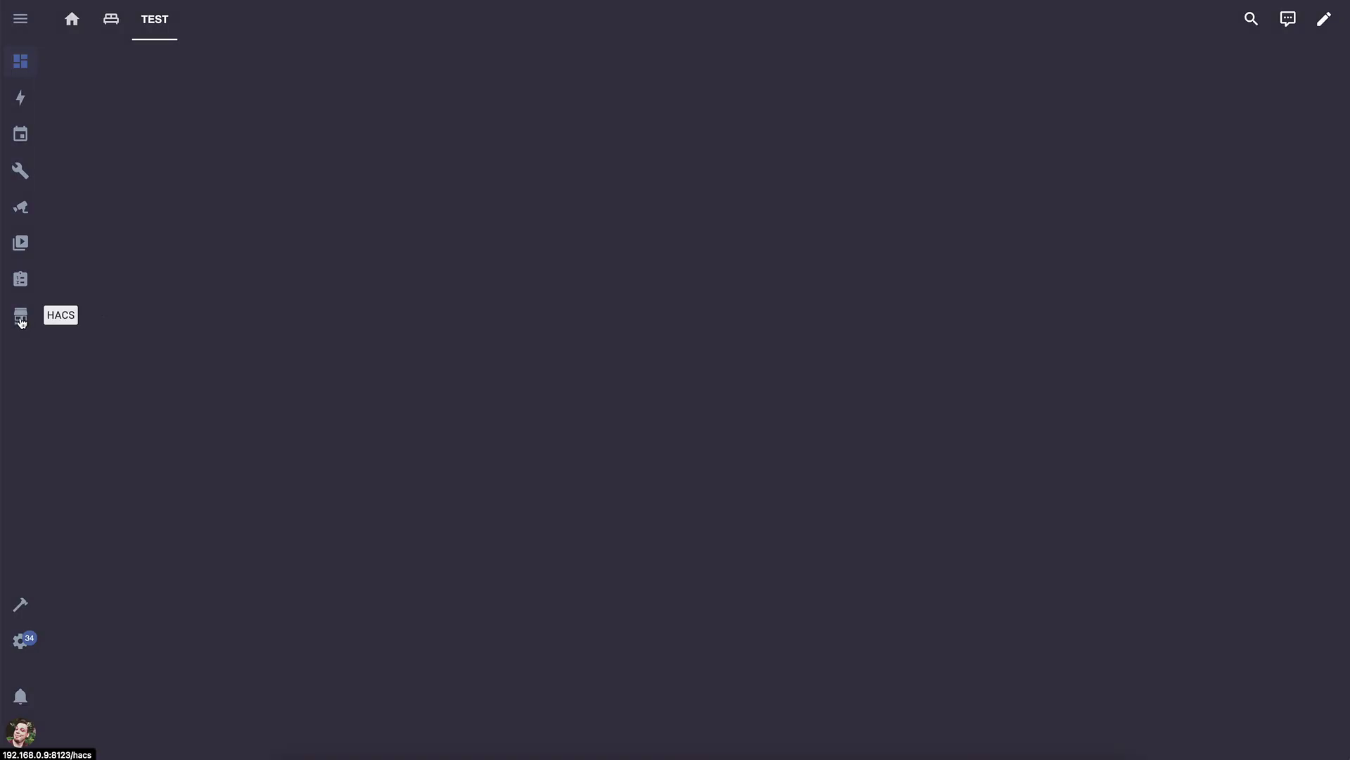
Search HACS for 'Bubb' and download the Bubble Card repository, version v2.2.4
click(21, 318)
text(Bubble Card)
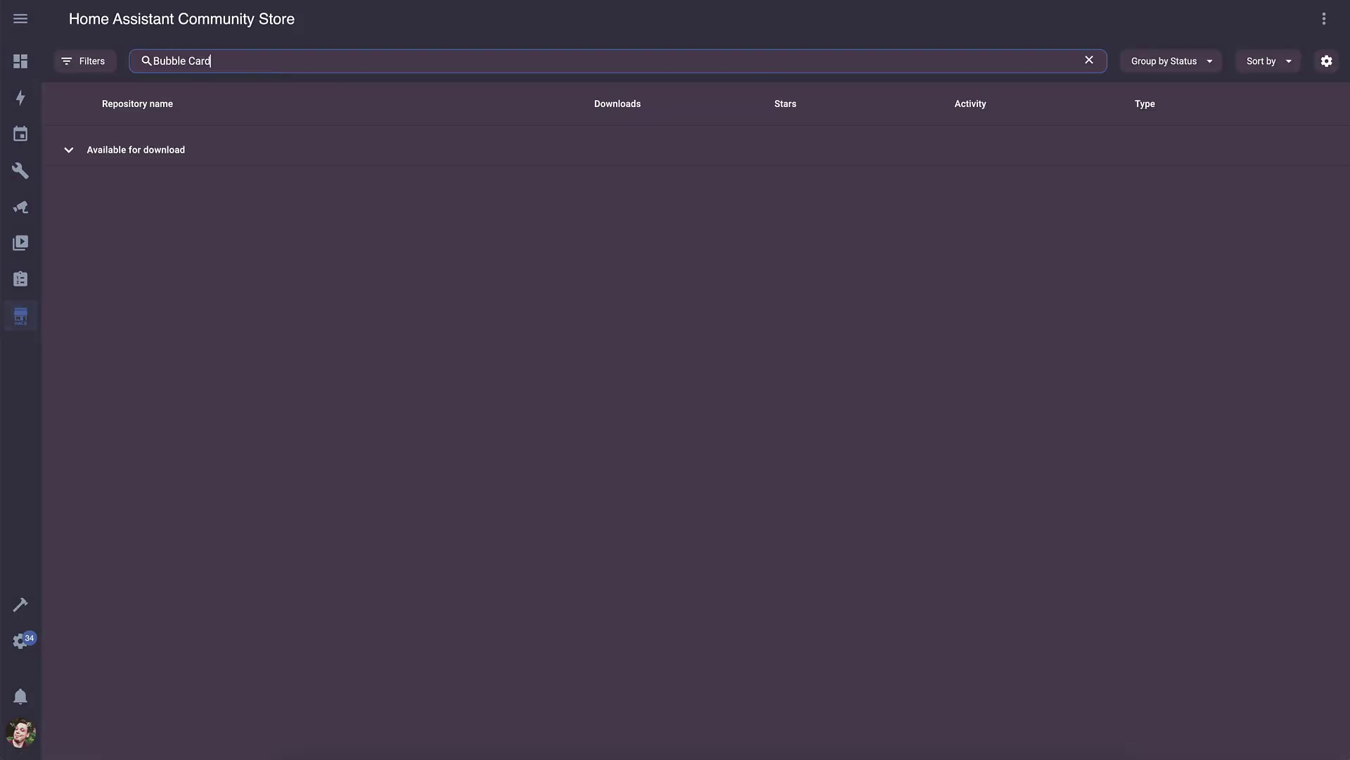
click(156, 150)
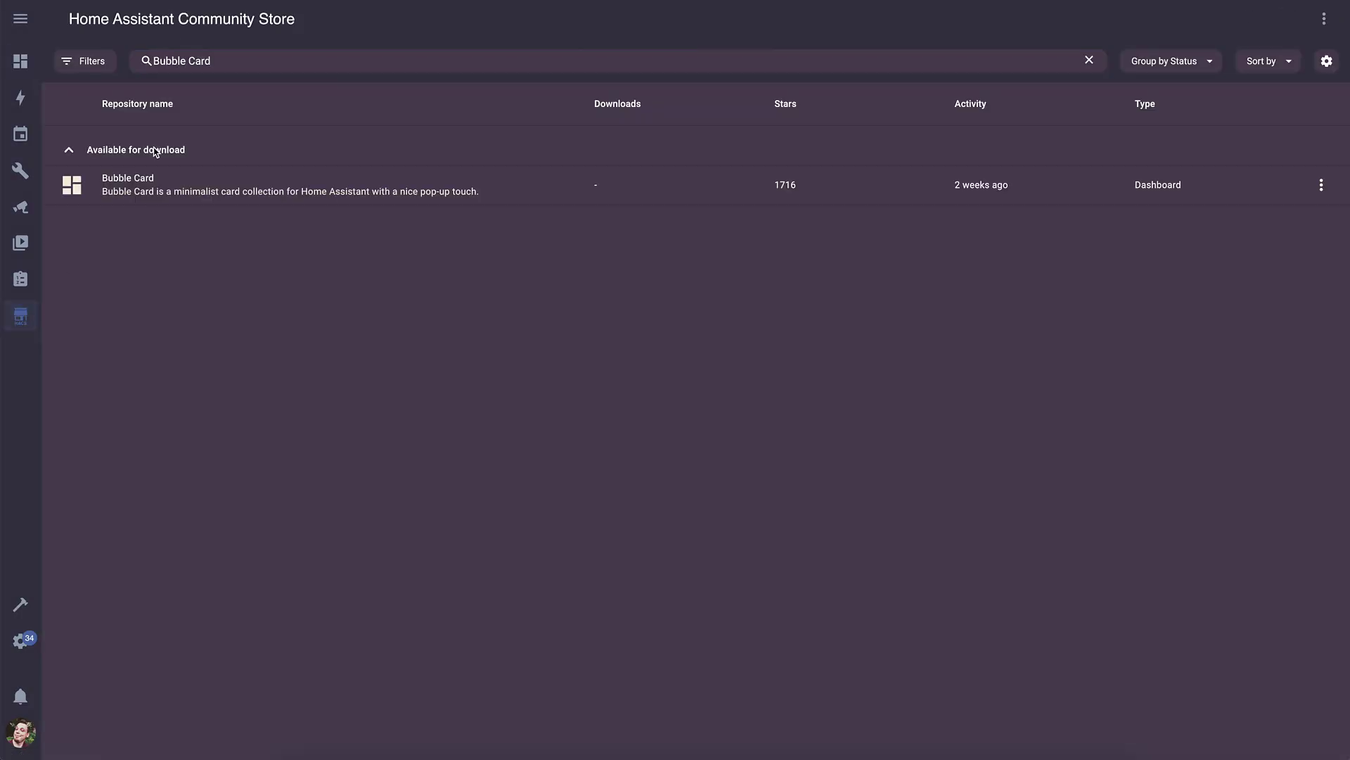
click(153, 194)
click(1283, 731)
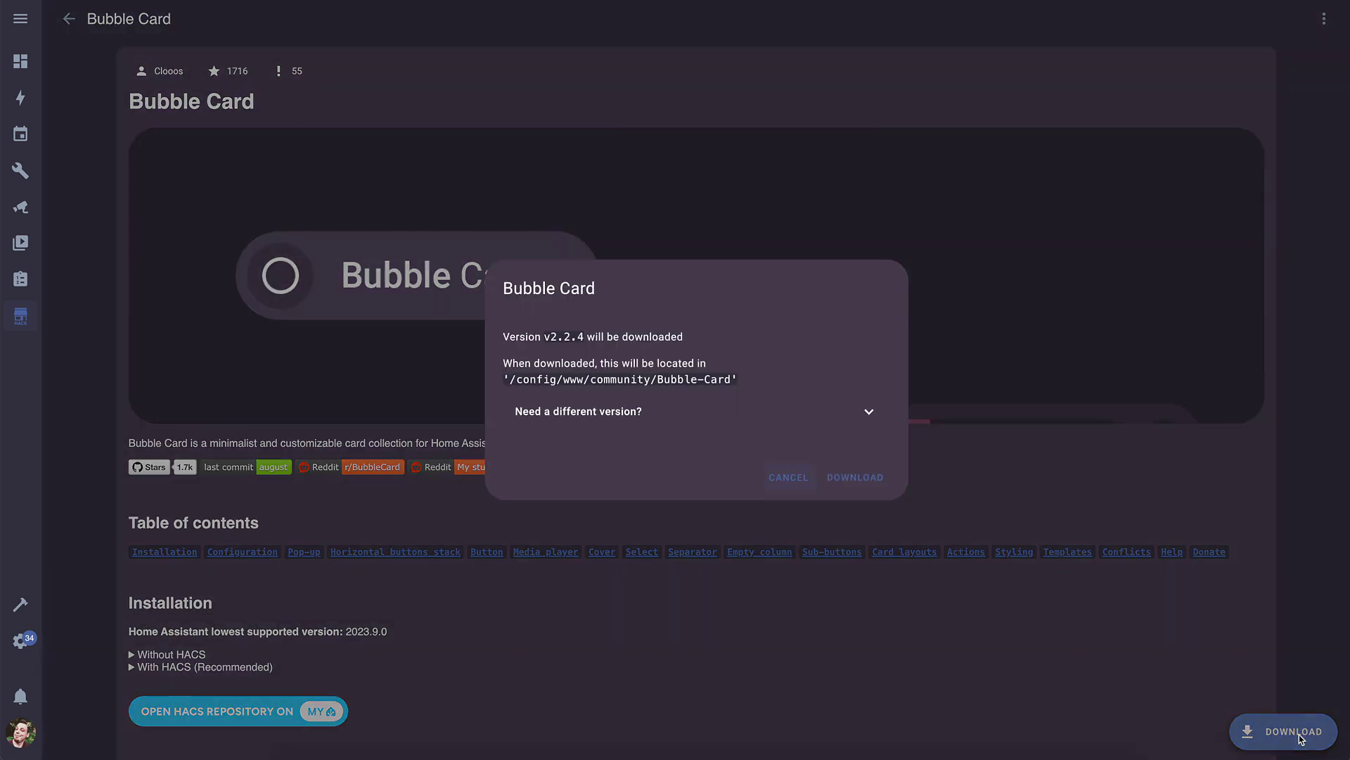
click(851, 478)
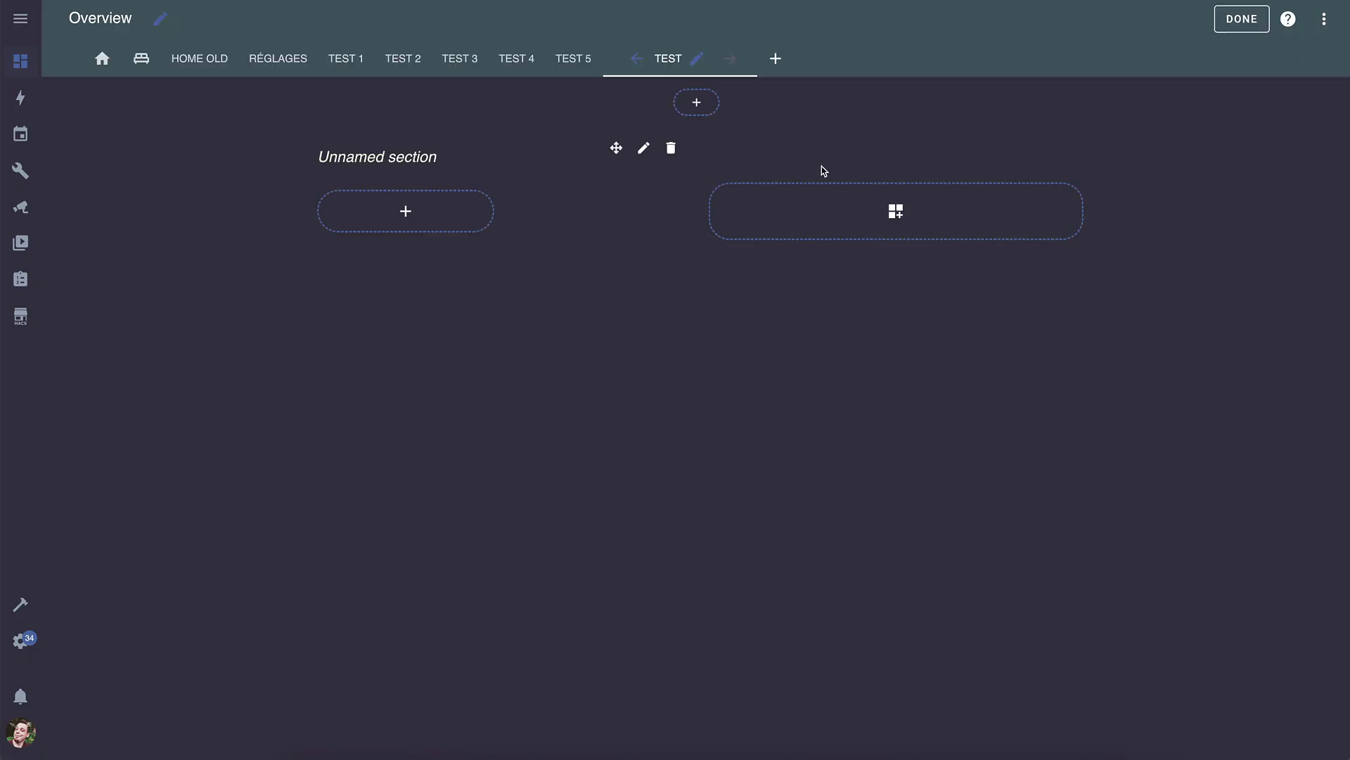
Add a Vertical stack card to the empty section with a Bubble Card as its first card
click(405, 212)
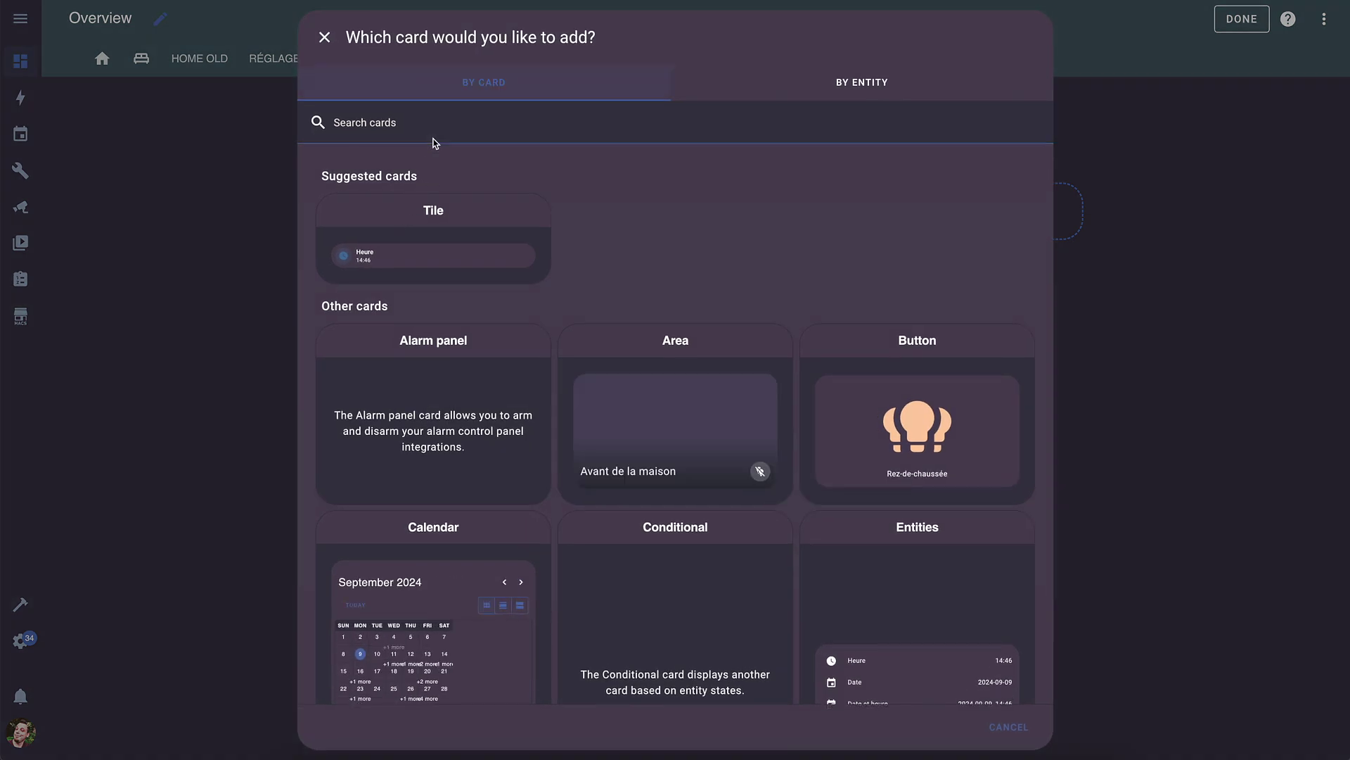
click(444, 127)
text(ve)
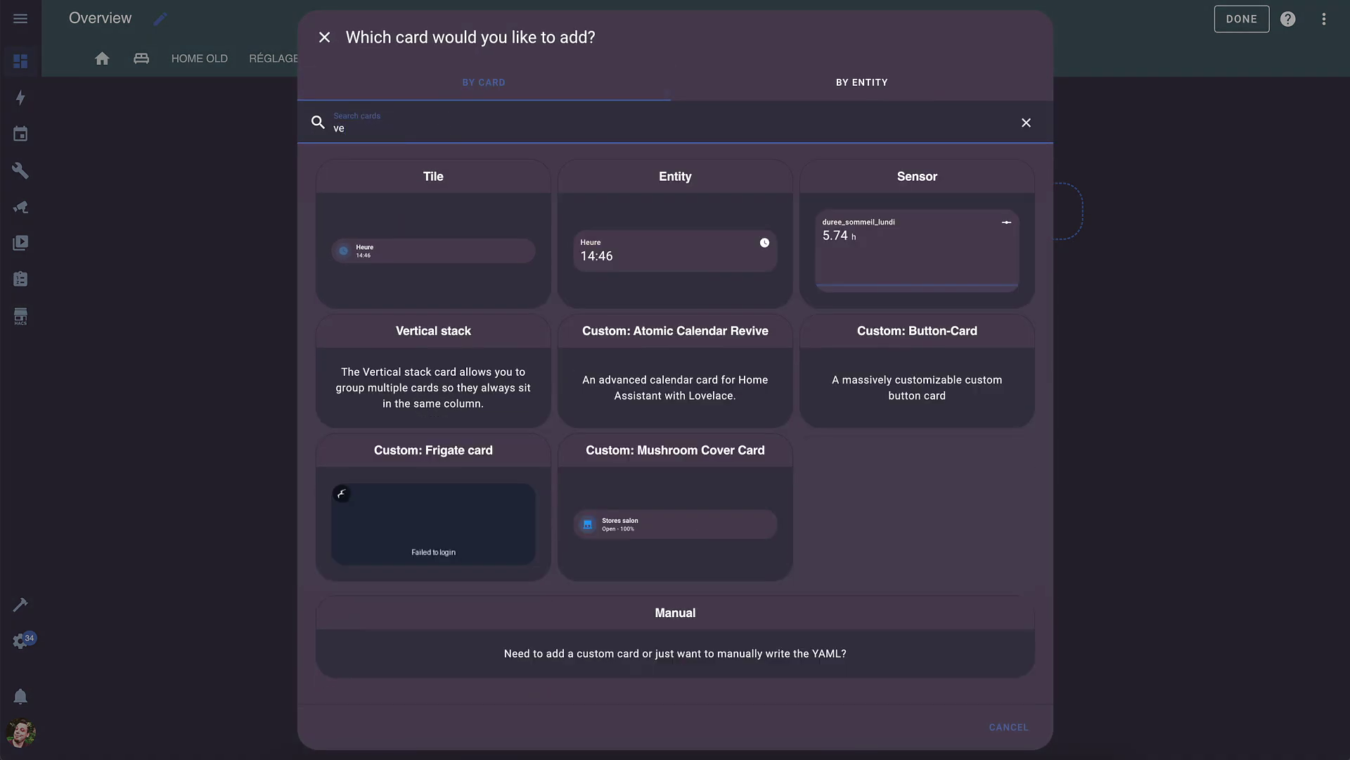
text(rt)
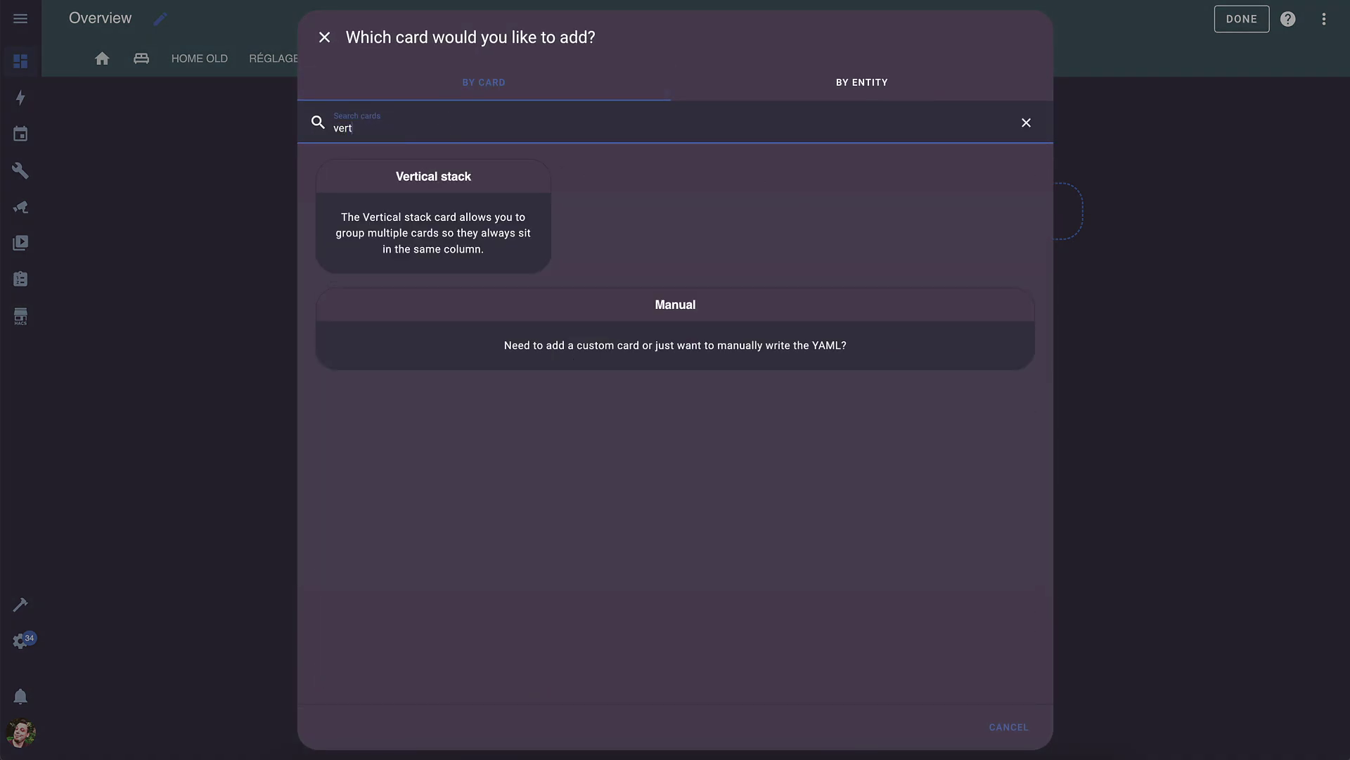
click(392, 224)
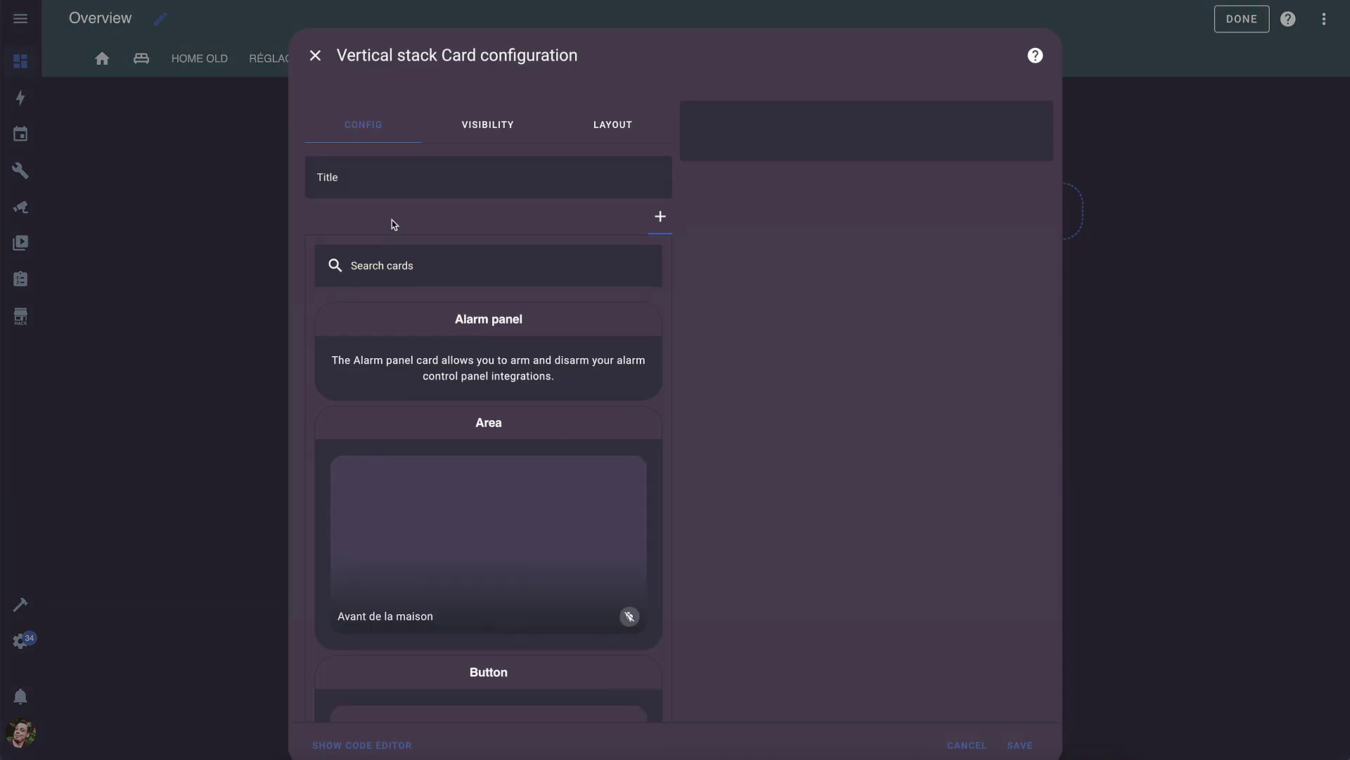
click(372, 270)
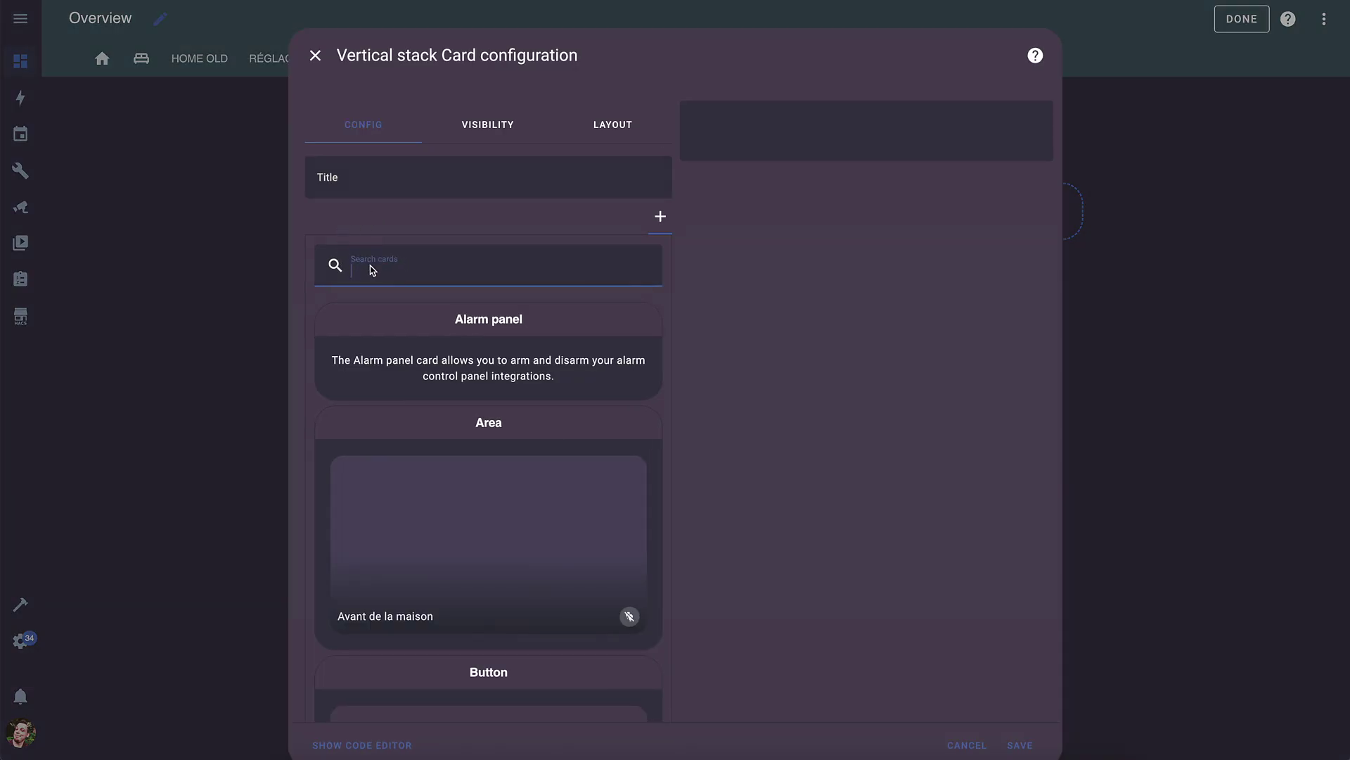
text(Bubble)
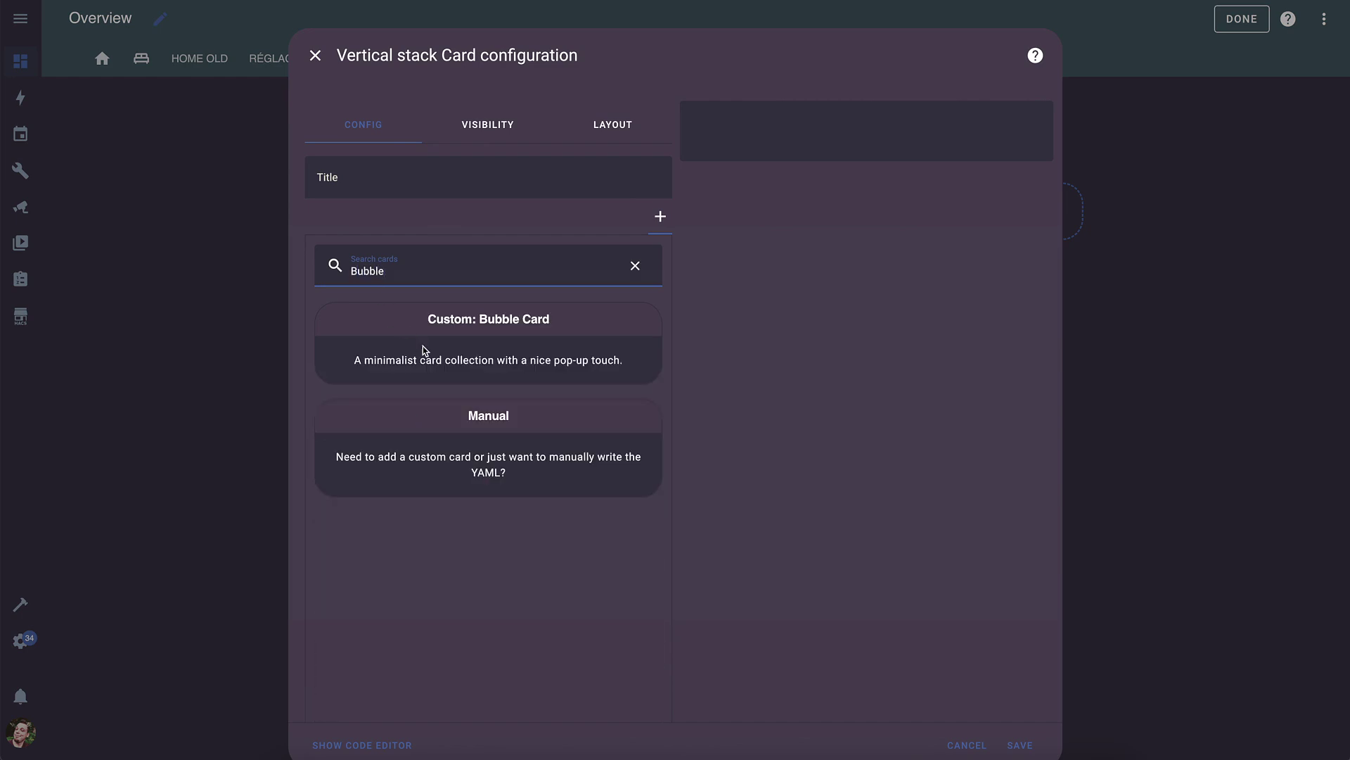
click(425, 349)
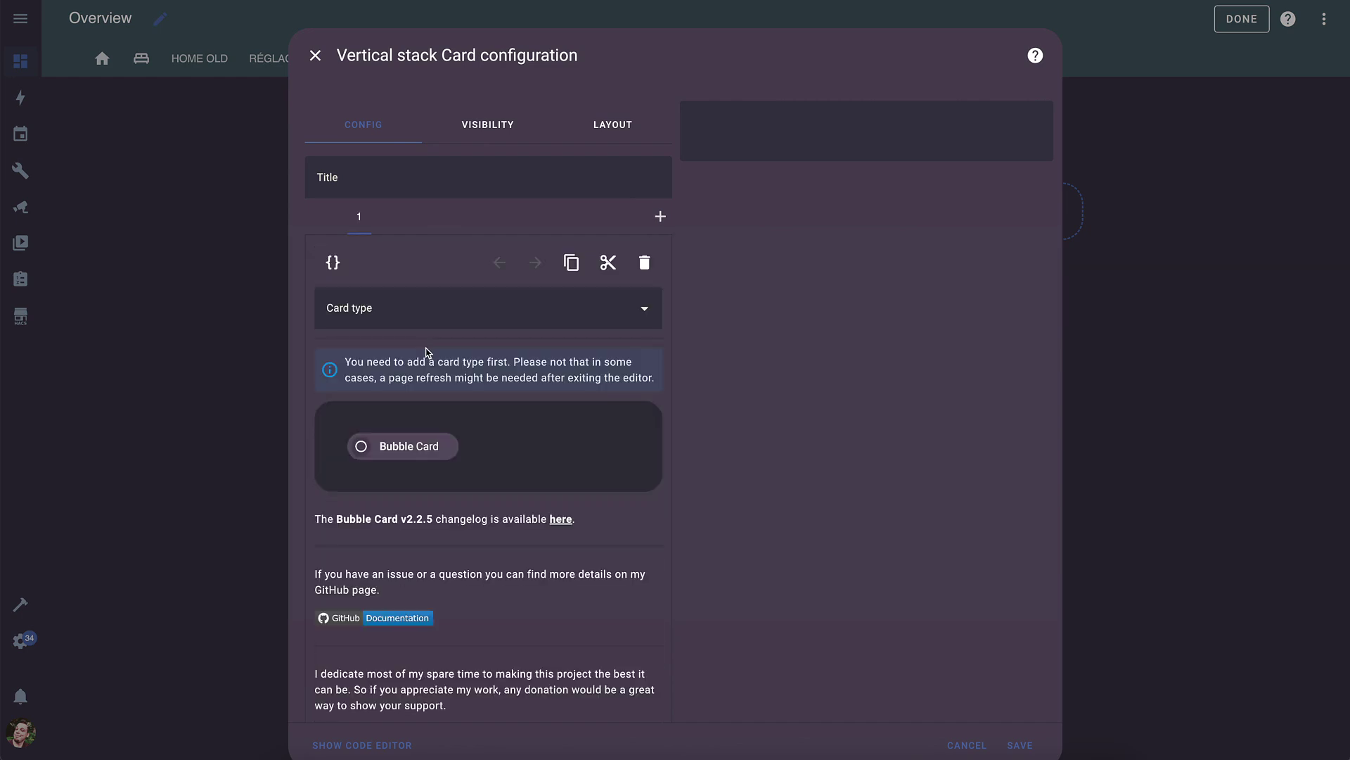
Set the Bubble Card's type to Pop-up and its hash to #test
click(410, 312)
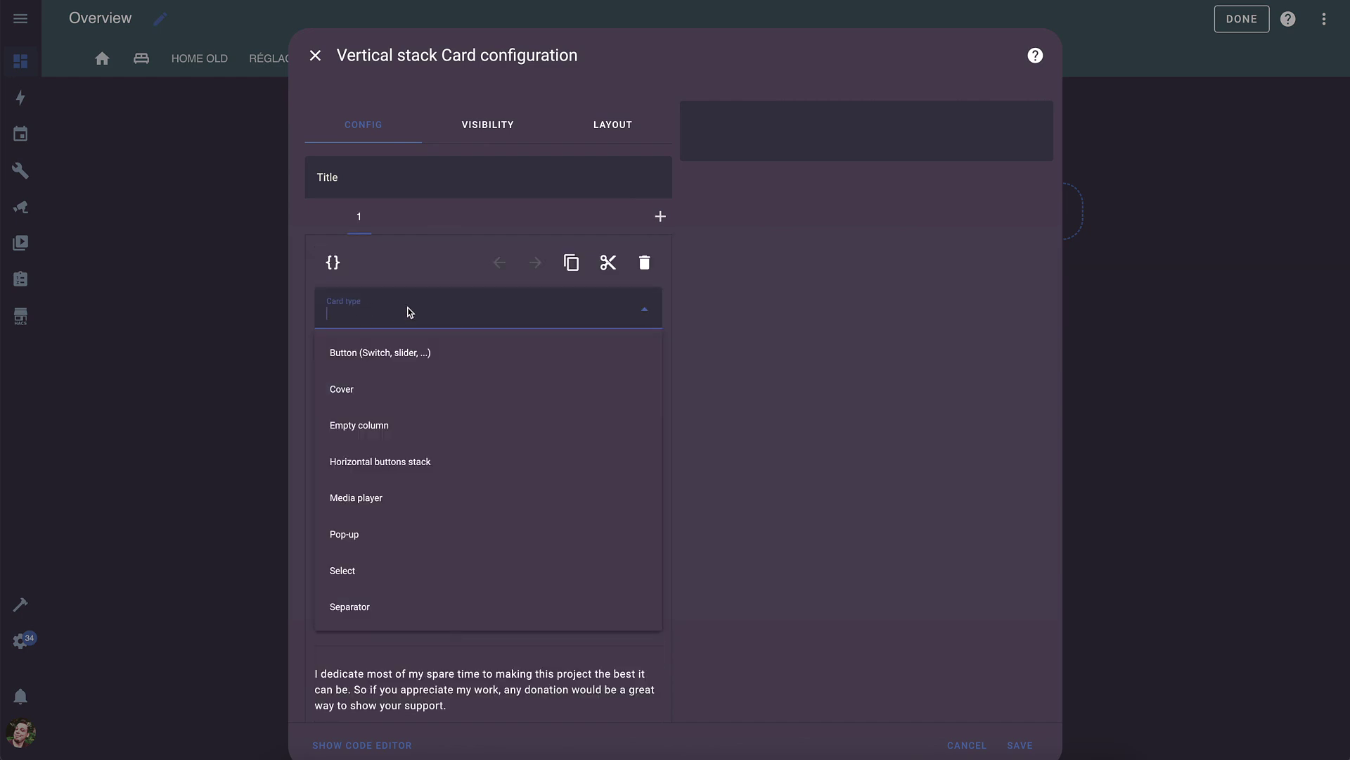
click(360, 536)
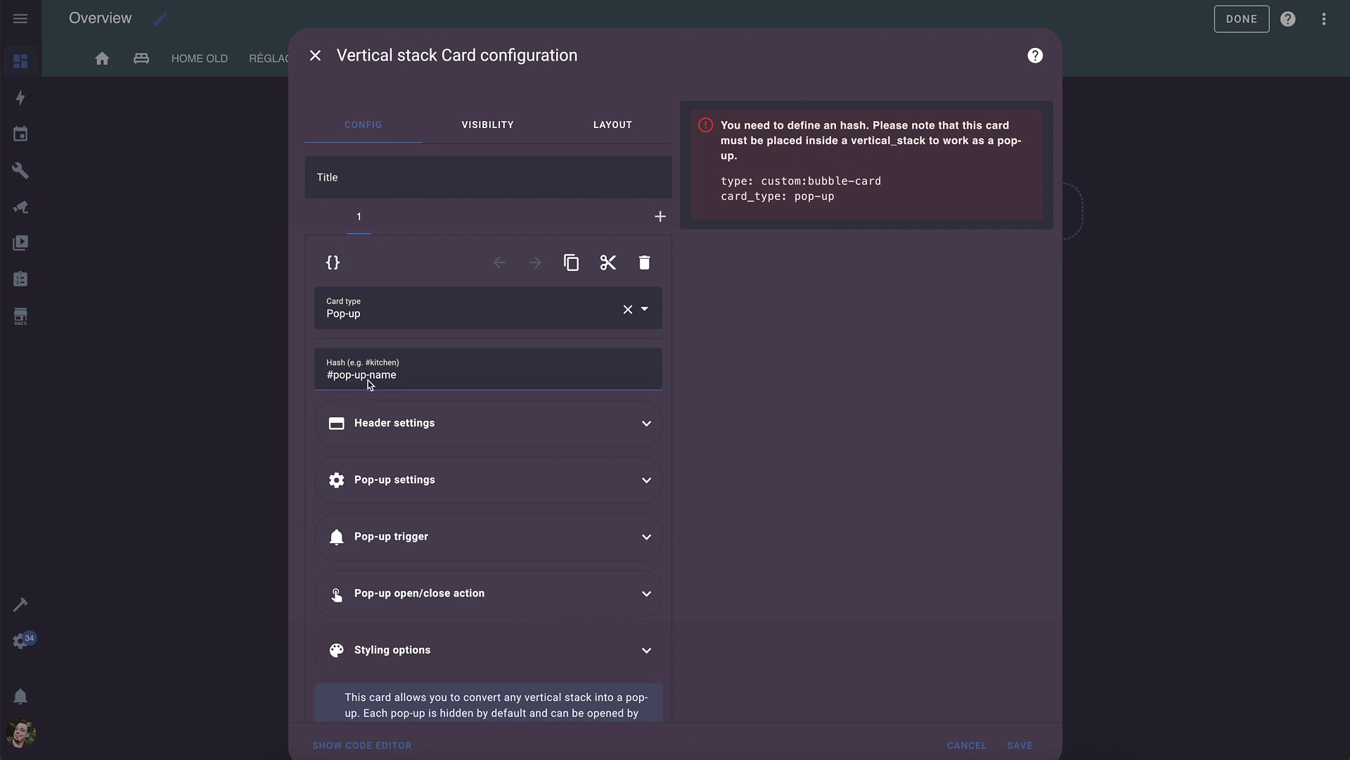
triple_click(335, 380)
text(#test)
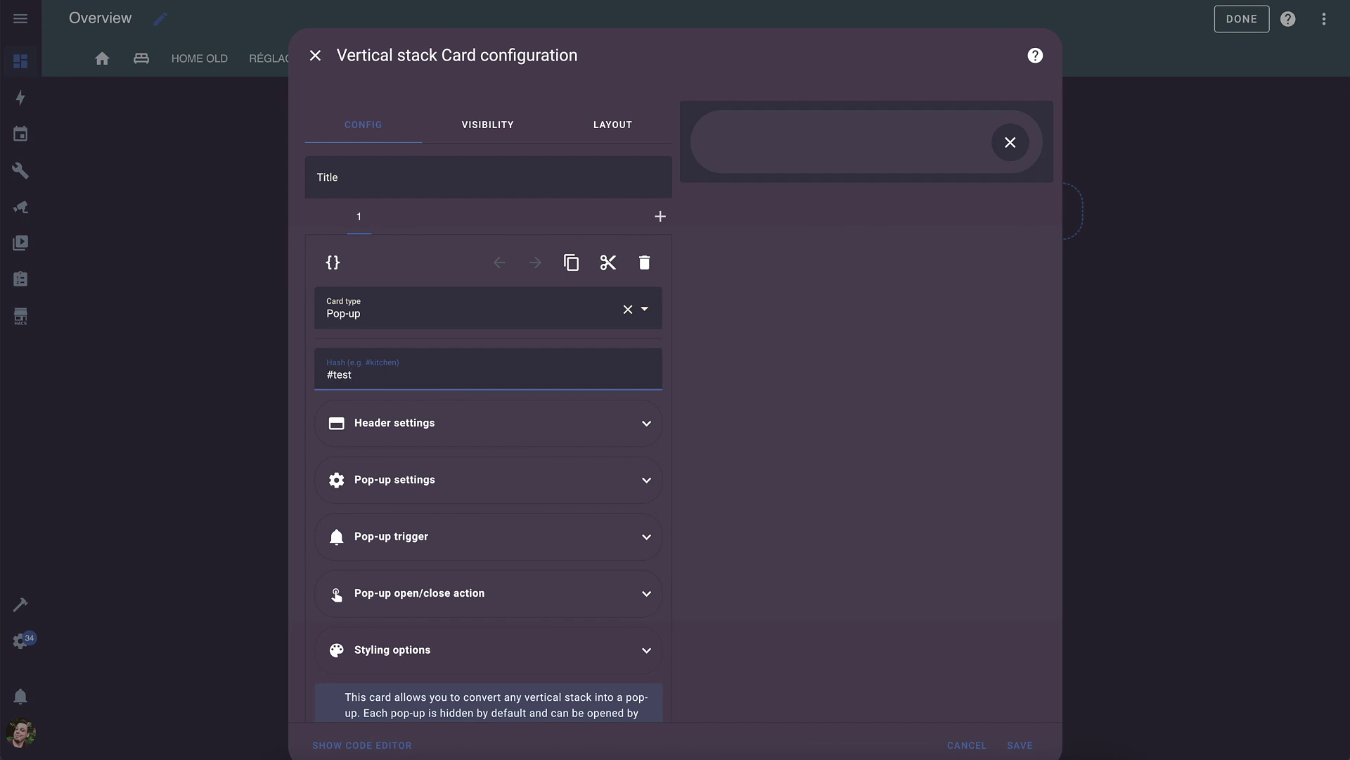
Make the header a Switch button for light.cuisine with mdi:fridge icon, showing state and last changed
scroll(426, 422, down, 3)
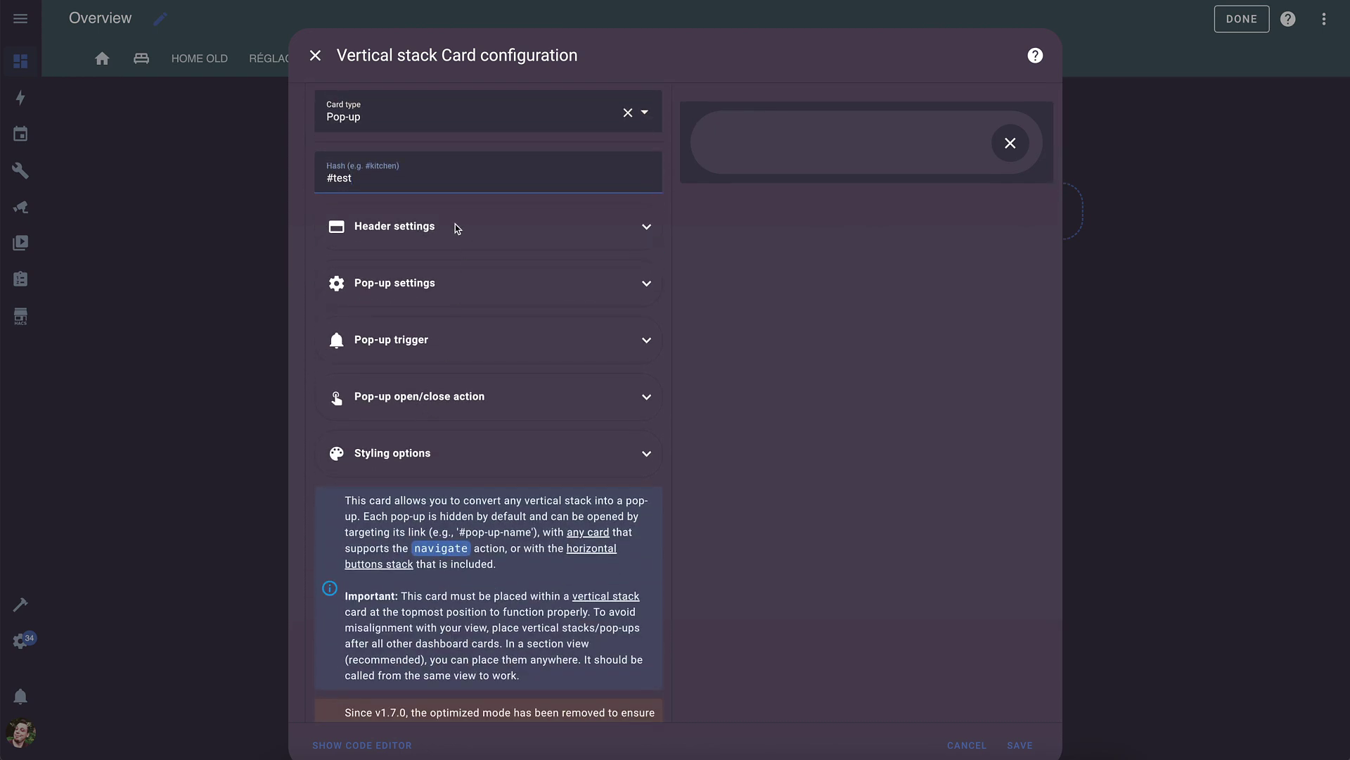
click(457, 227)
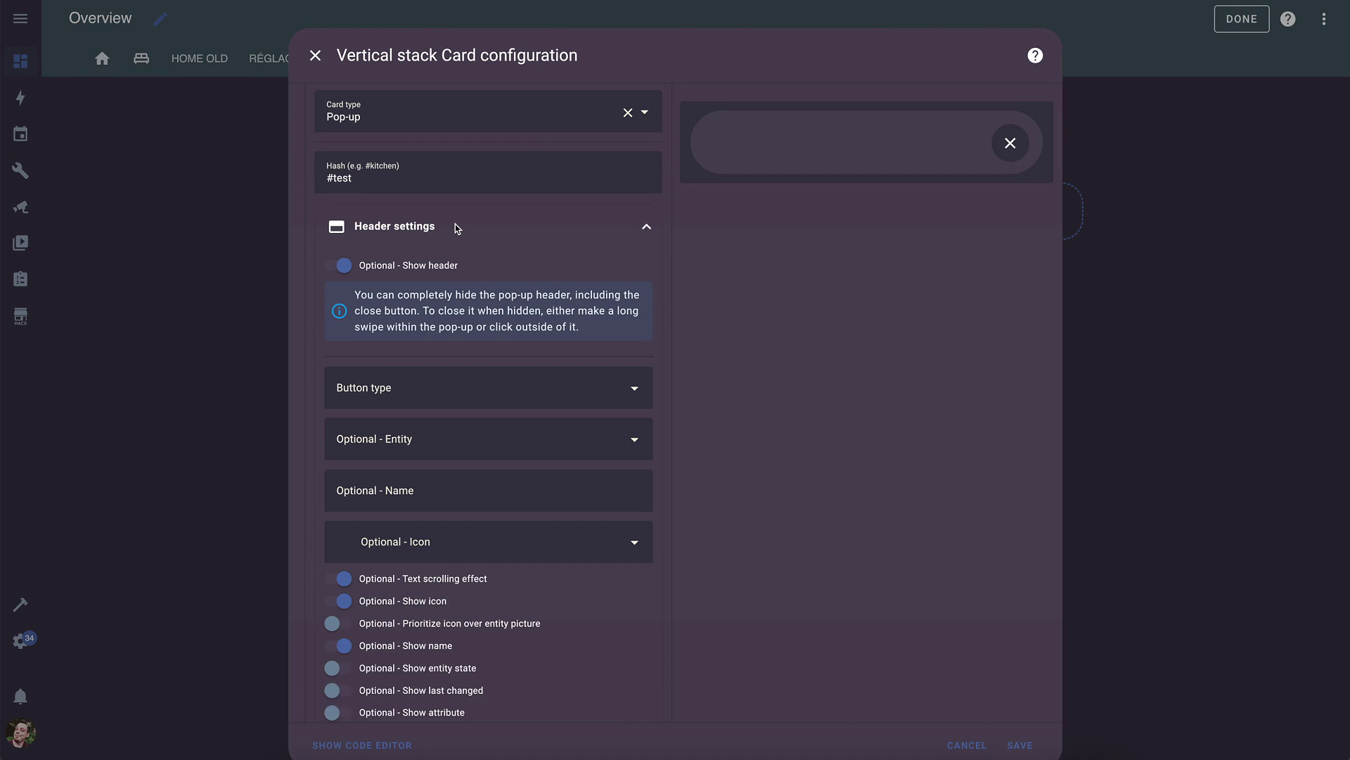
click(417, 397)
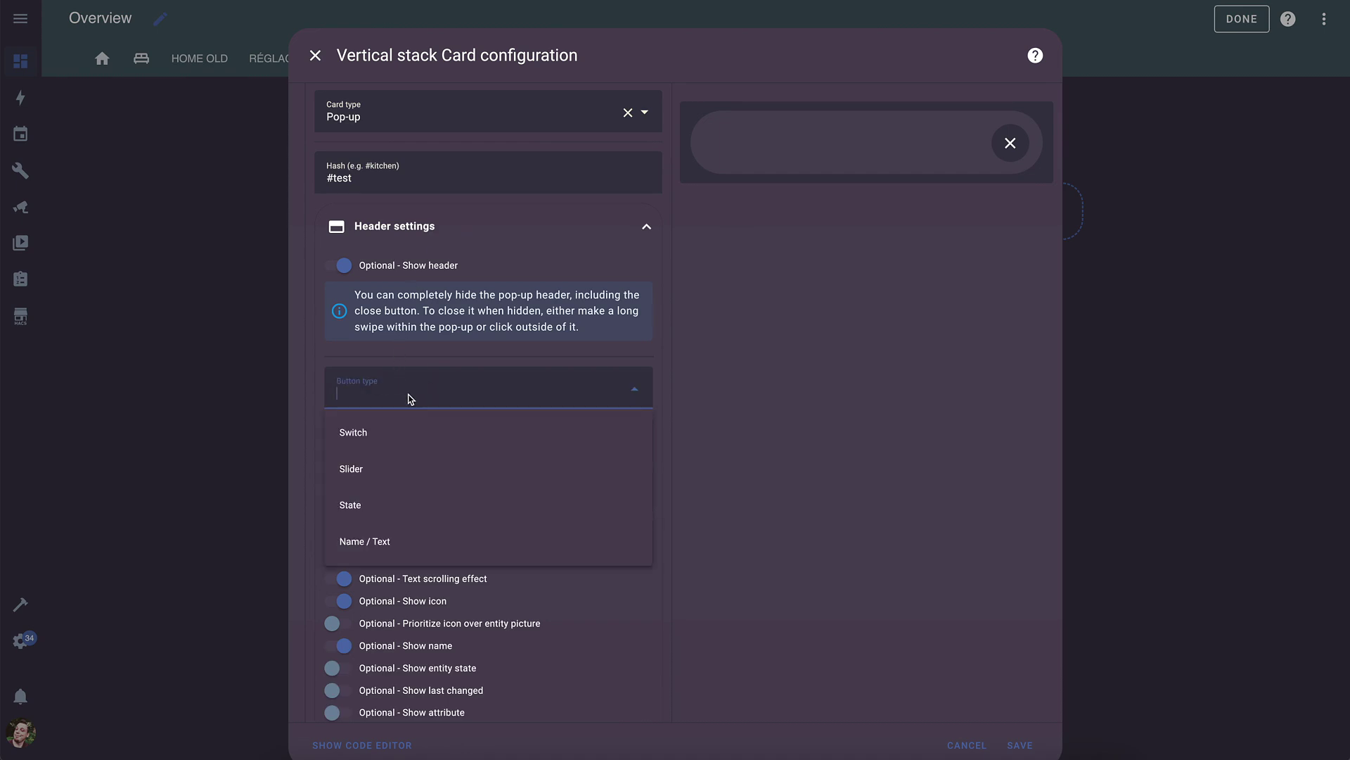
click(388, 436)
click(365, 443)
scroll(365, 443, down, 1)
text(cui)
click(382, 537)
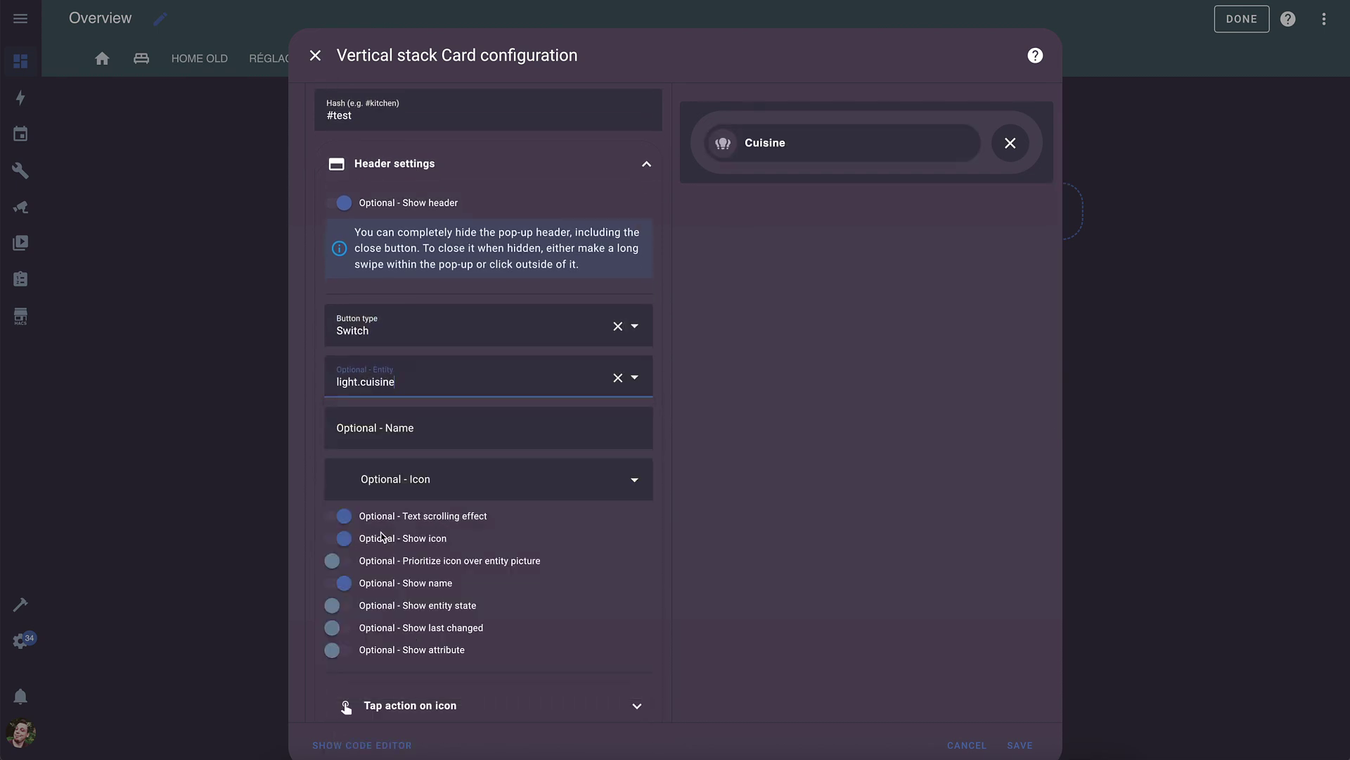
click(413, 481)
text(fri)
click(518, 518)
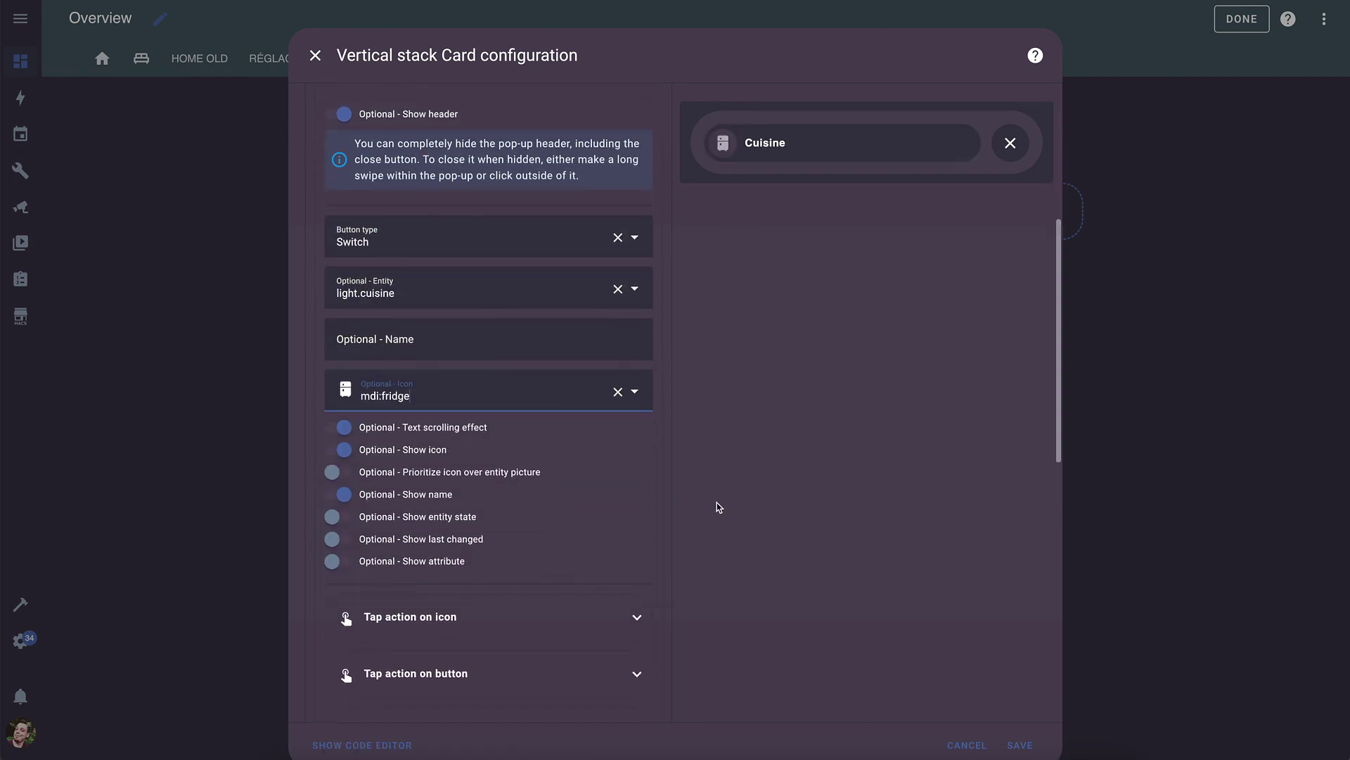
click(335, 519)
click(335, 540)
Set the pop-up's auto-close delay to 100000 ms
scroll(542, 542, down, 5)
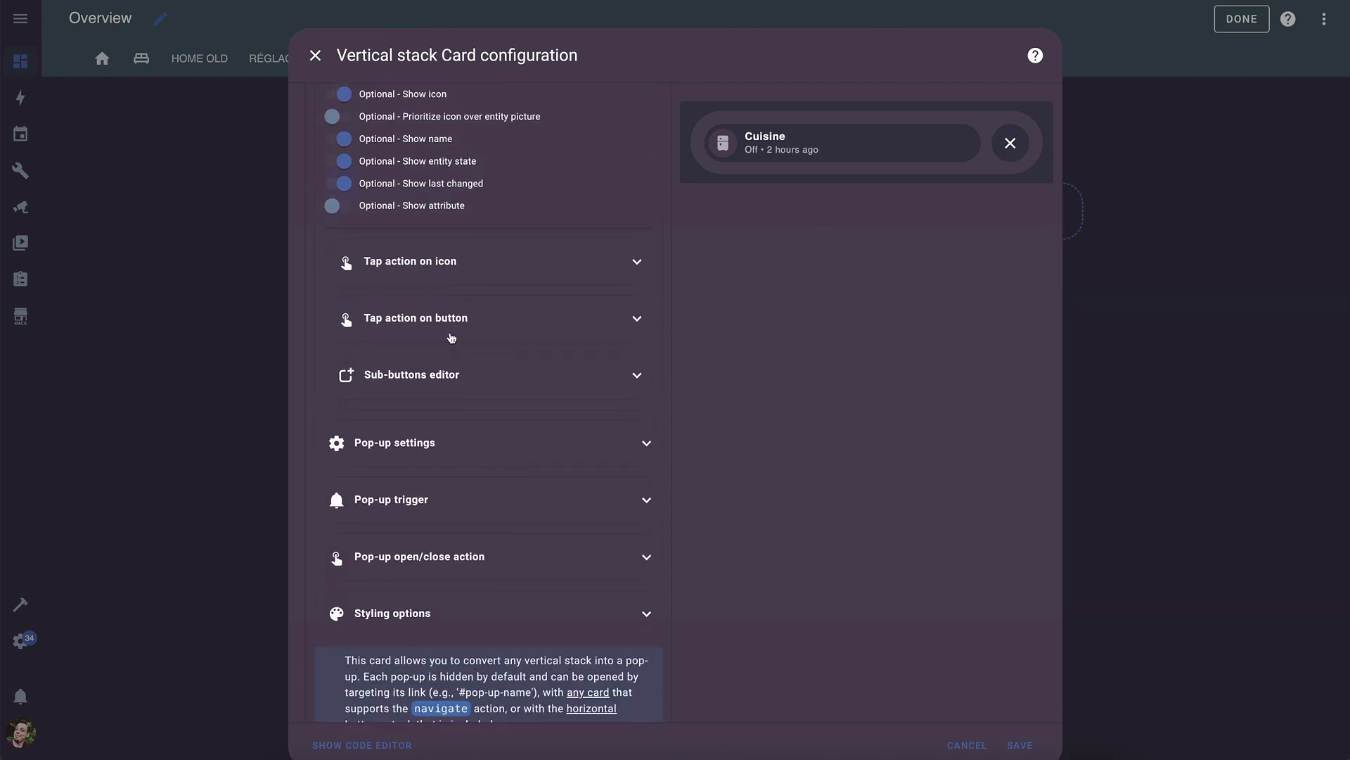
click(637, 375)
click(638, 376)
scroll(714, 428, down, 1)
click(566, 362)
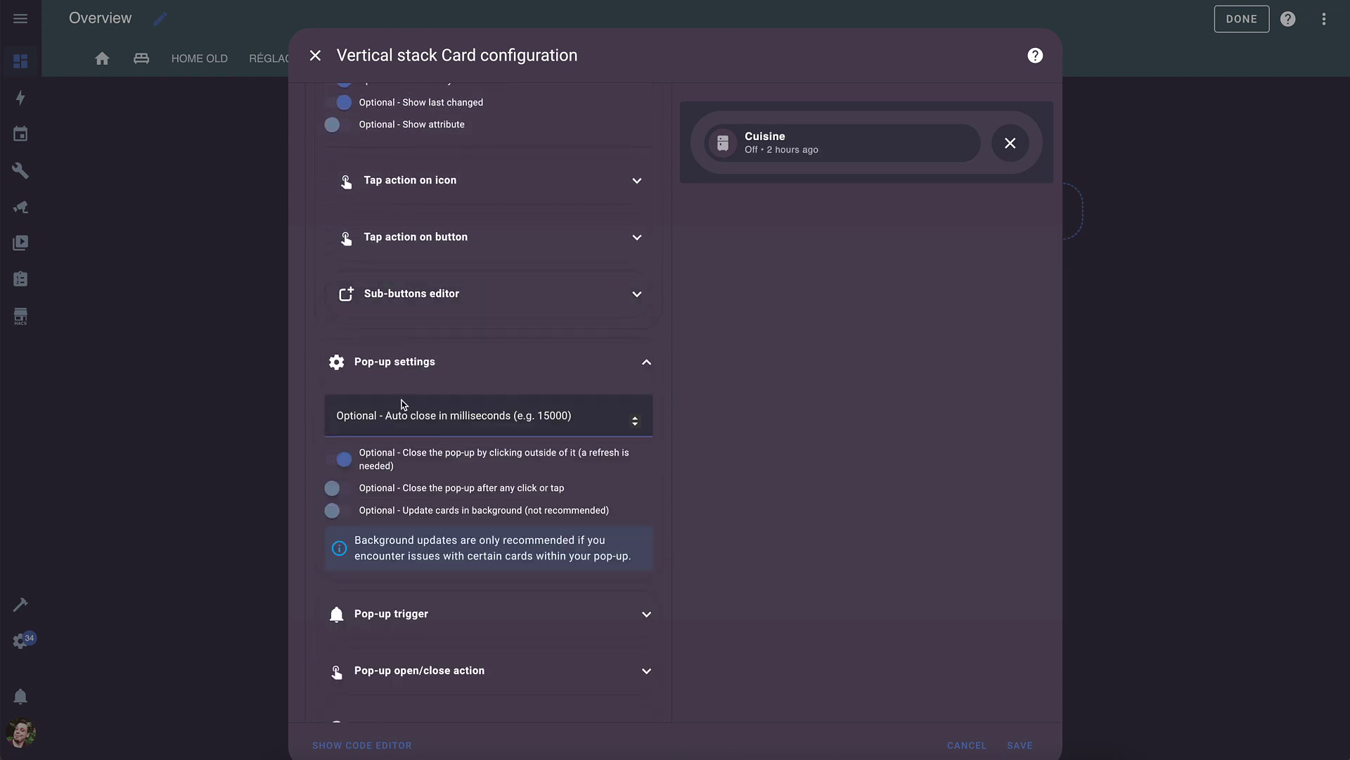
click(457, 421)
text(100000)
Review the pop-up's trigger, action, styling and layout settings, then start a second stack card
scroll(799, 539, down, 2)
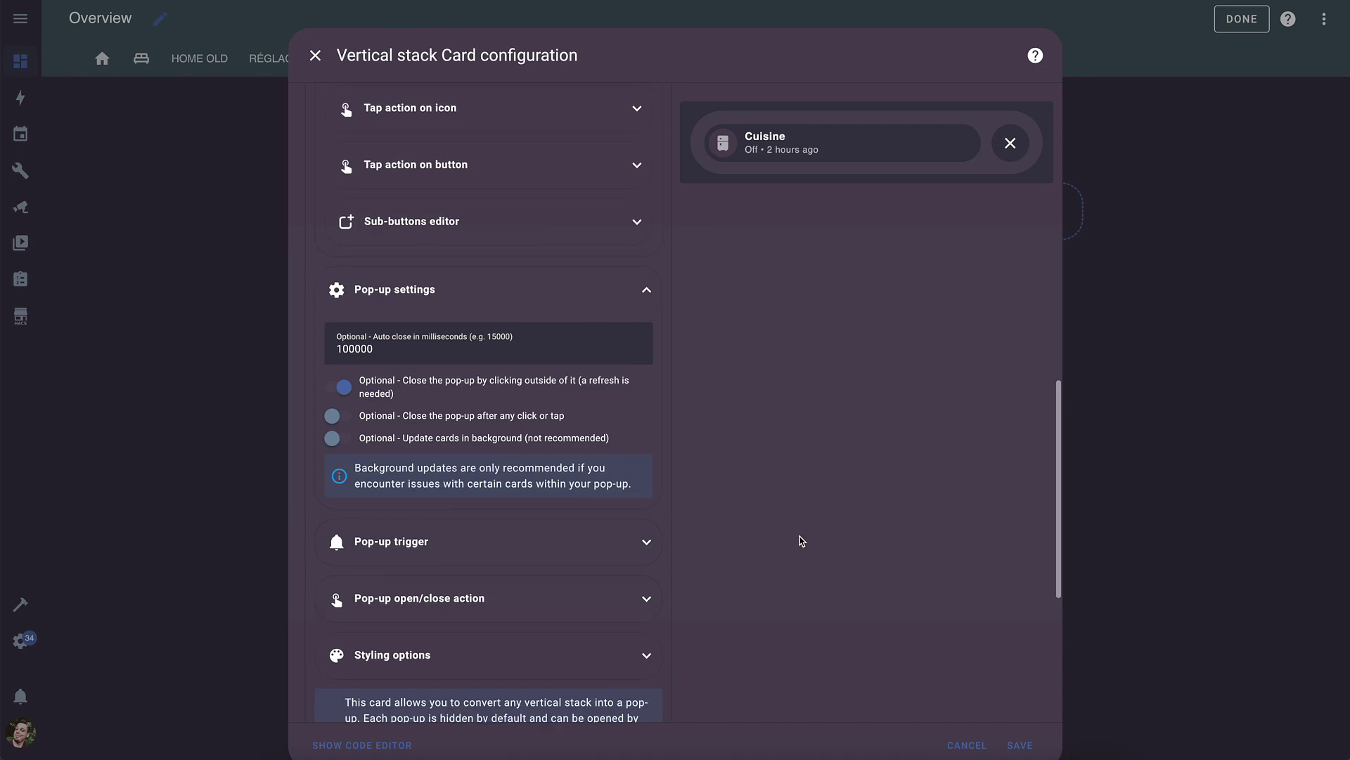
scroll(436, 397, down, 1)
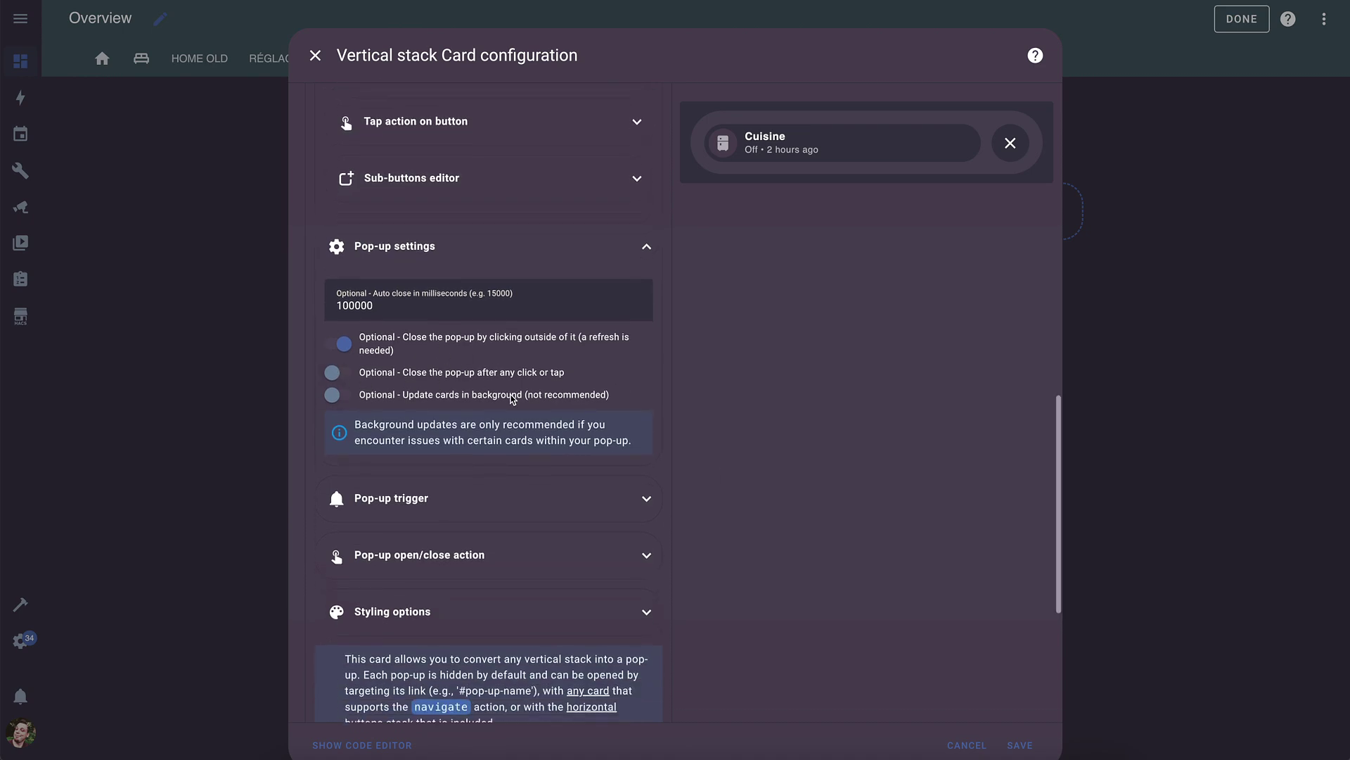
click(440, 404)
scroll(484, 347, down, 3)
scroll(551, 467, down, 3)
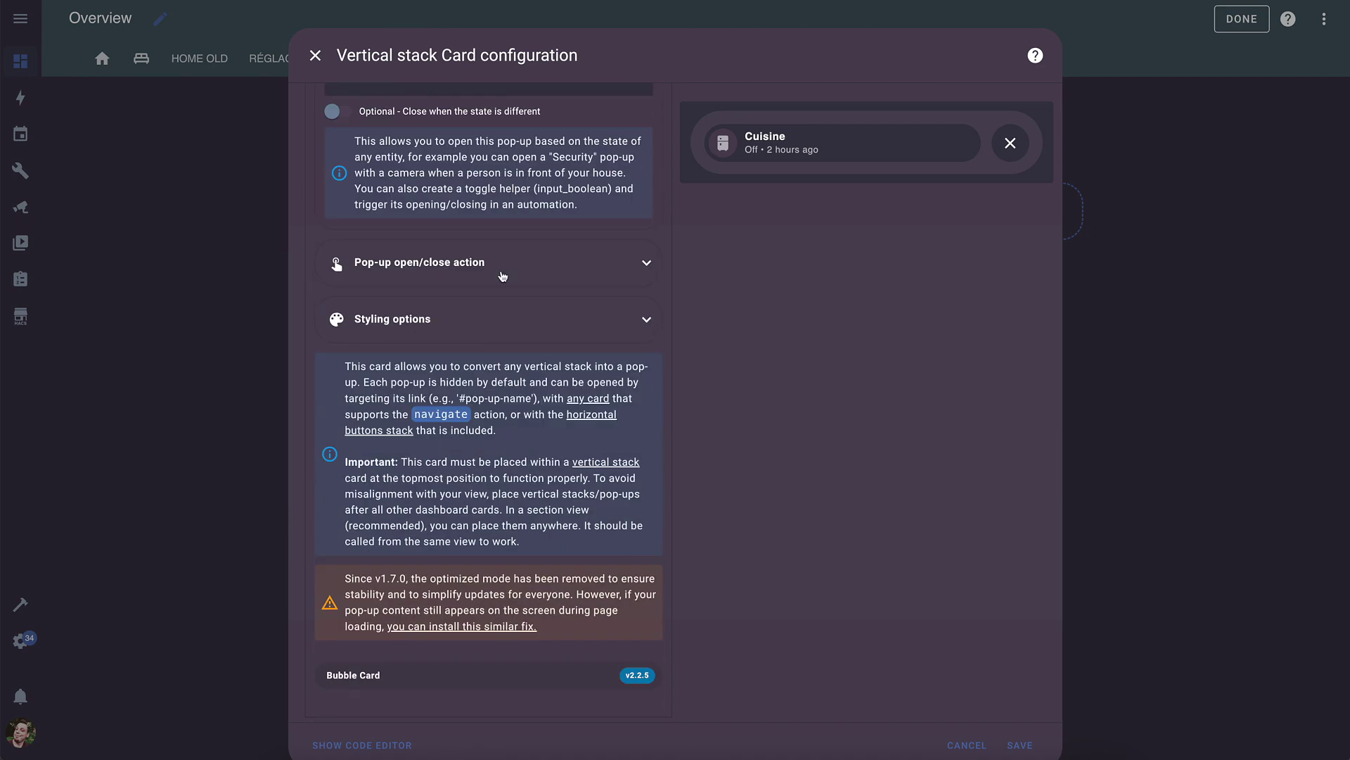
click(457, 263)
click(451, 496)
scroll(448, 439, down, 3)
scroll(448, 439, down, 3)
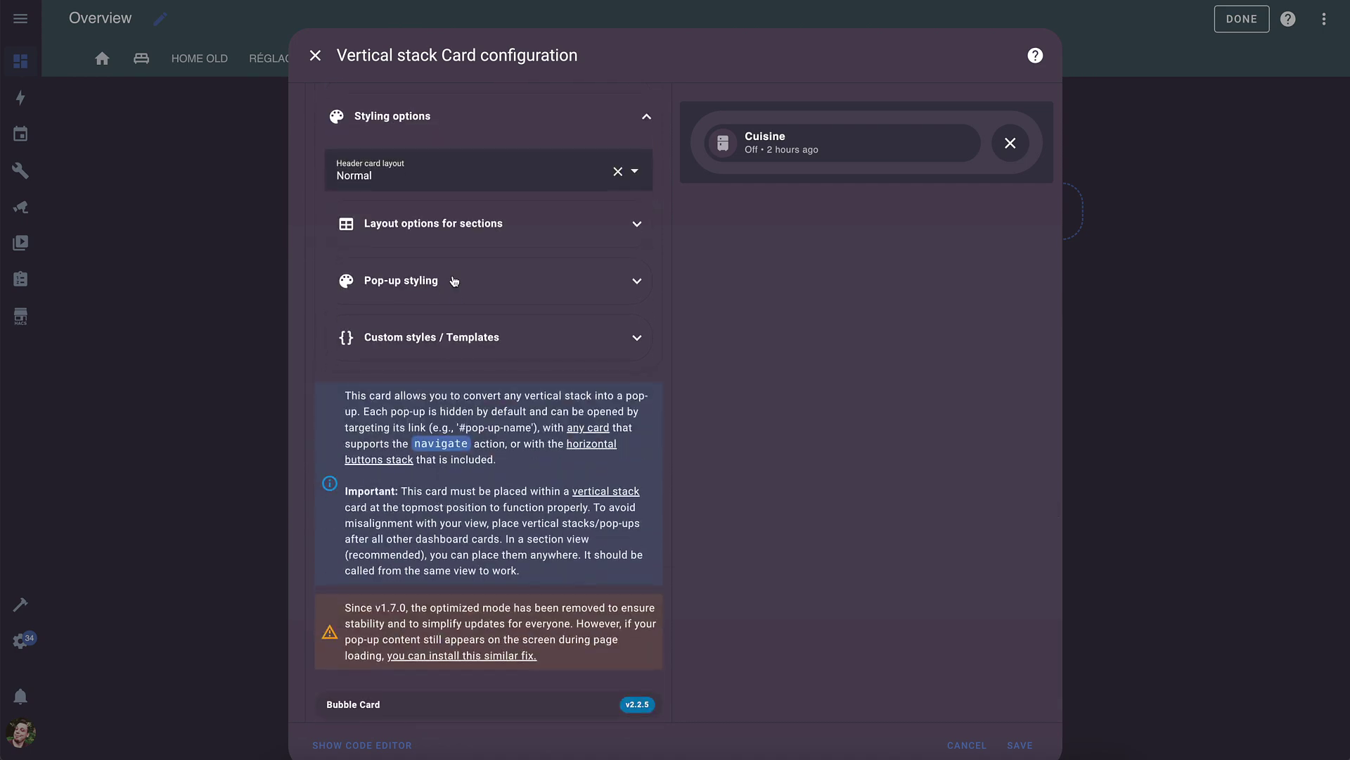
click(425, 169)
scroll(458, 390, up, 15)
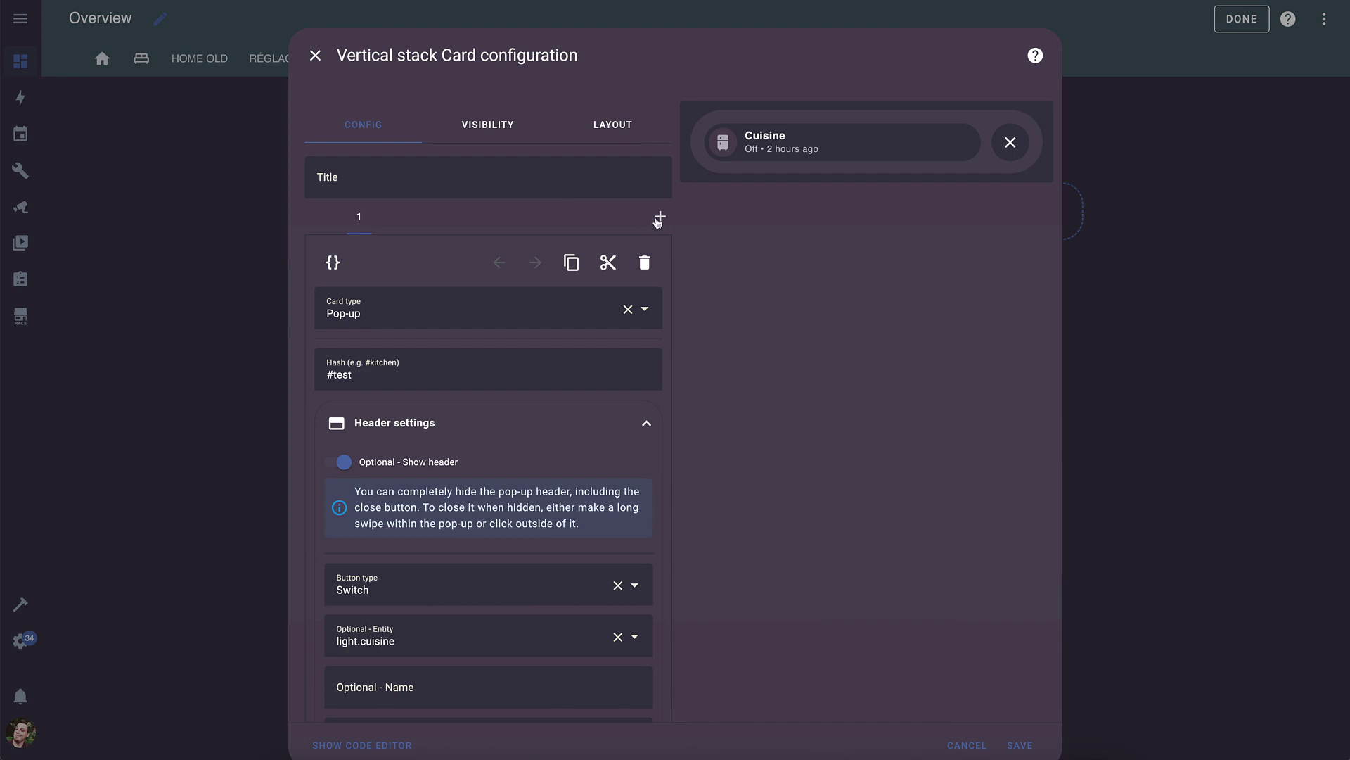
click(661, 218)
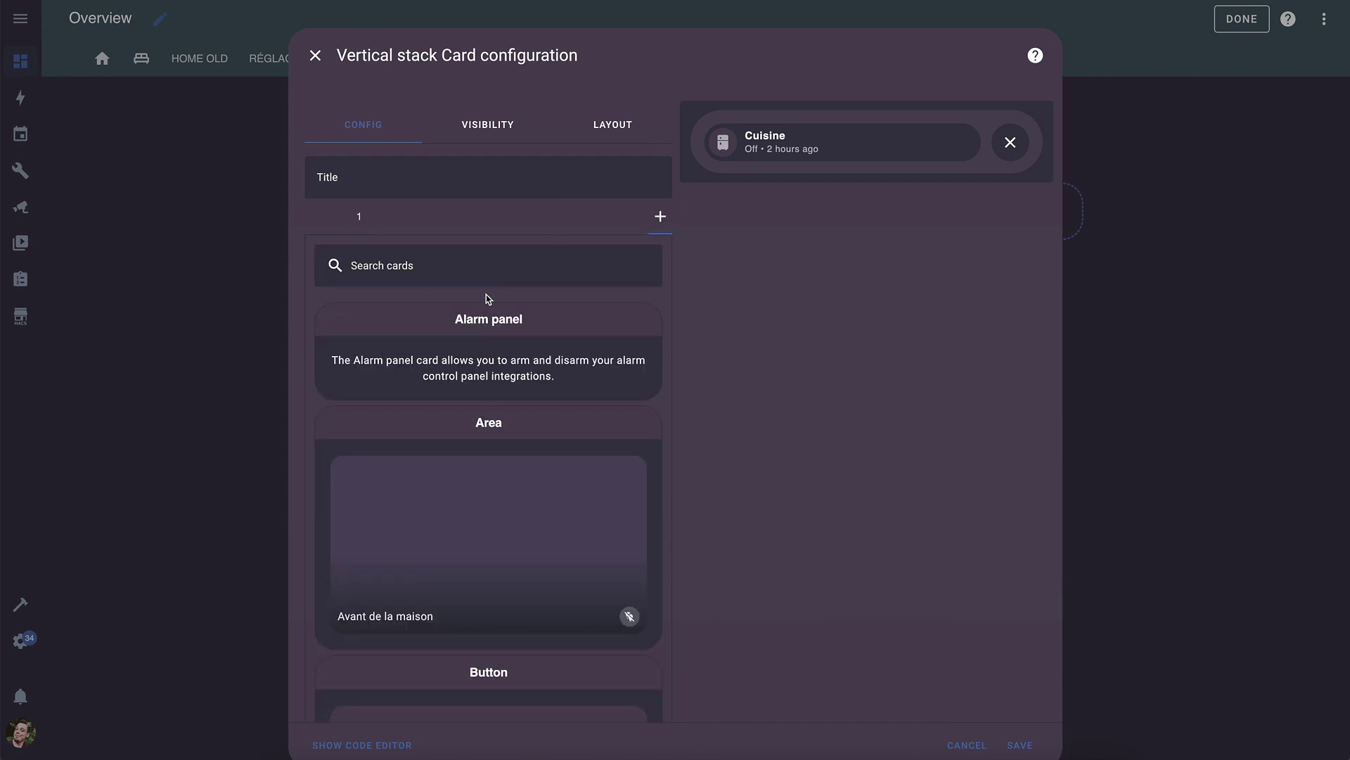
Add a Bubble Card button for light.bar_cuisine to the pop-up stack
click(459, 268)
text(bubb)
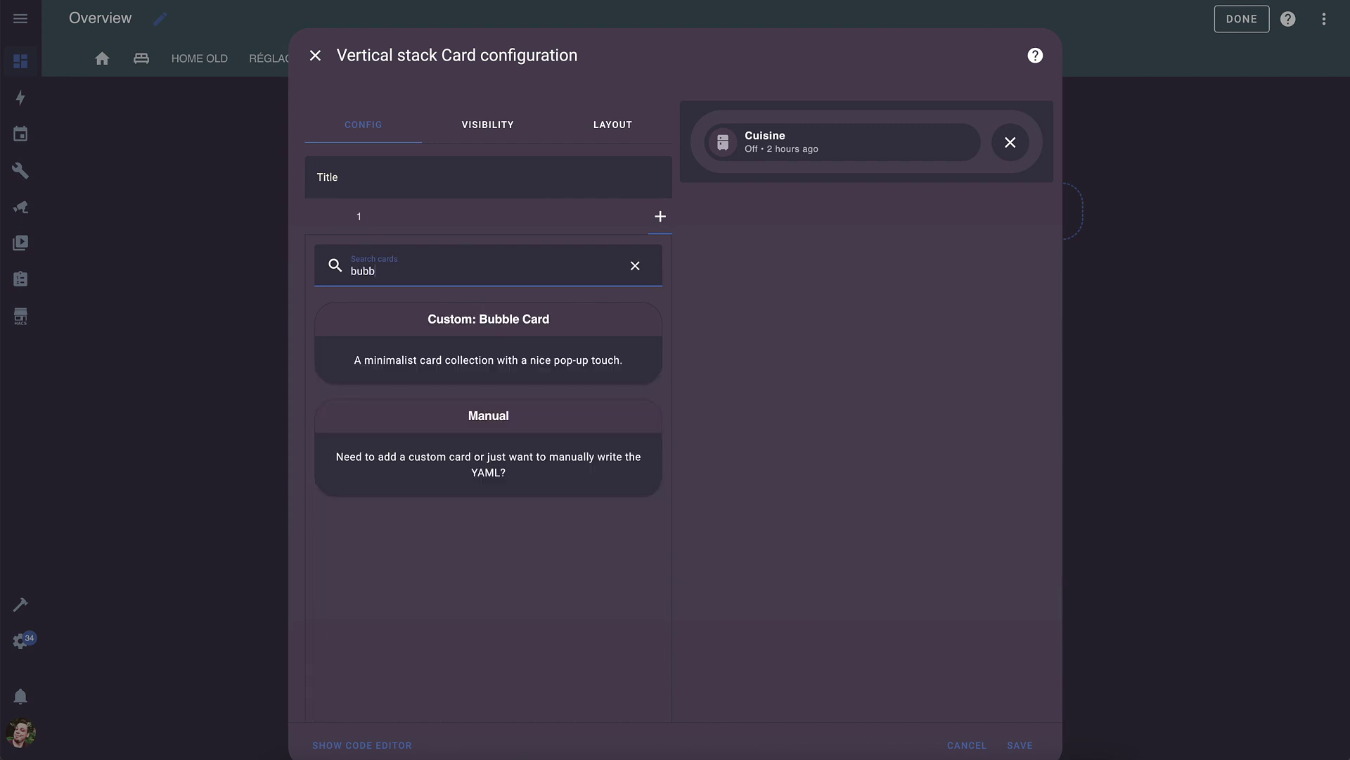
click(517, 356)
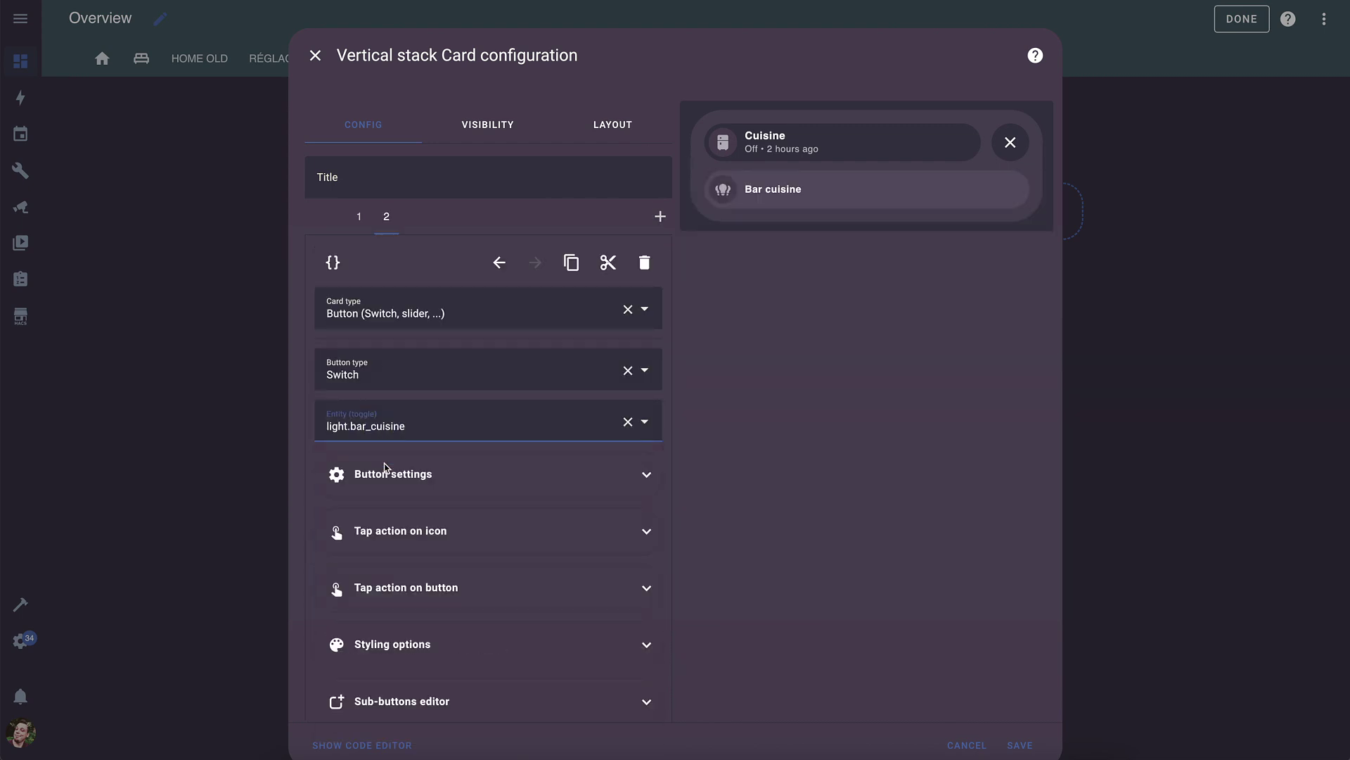
Add a side-by-side Cuisine and light.led_cuisine_local button group plus a Calendar card, then save
click(662, 219)
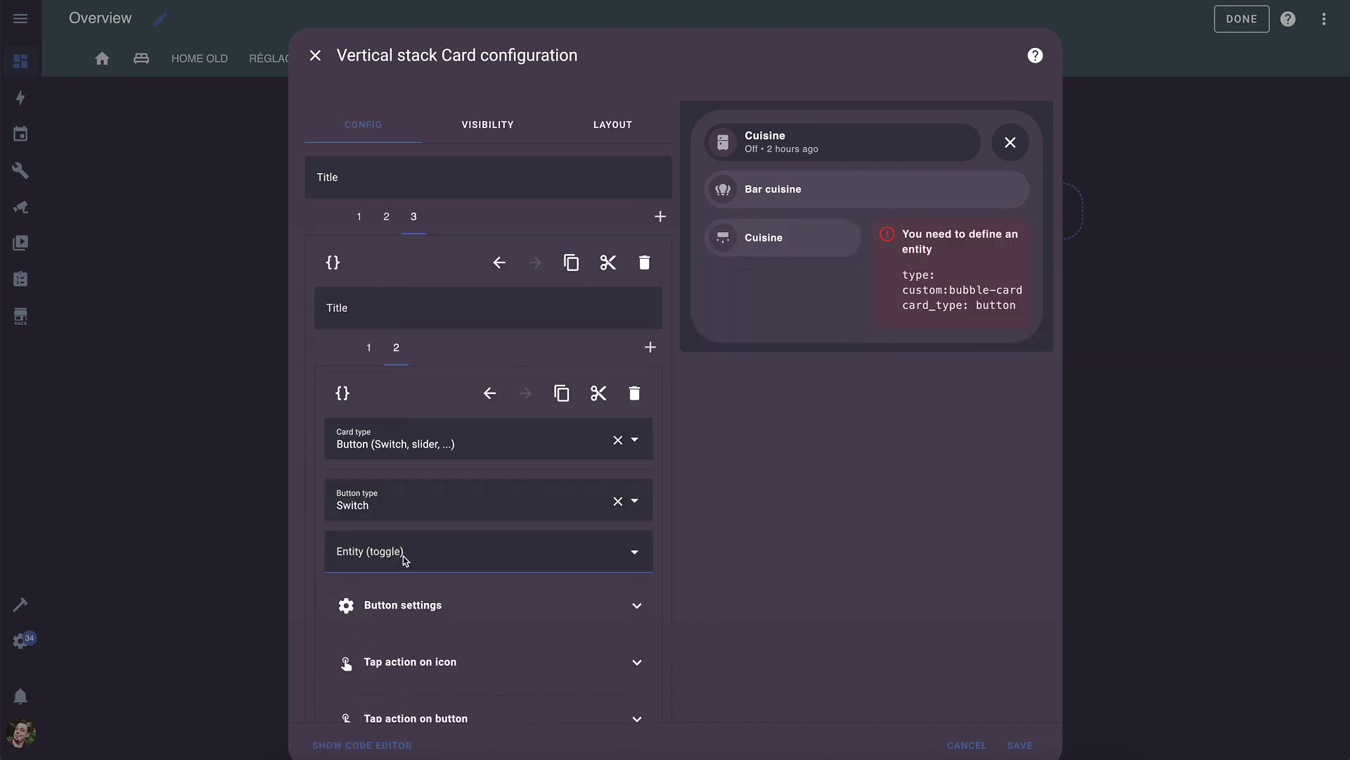
click(362, 558)
text(cuisine)
click(504, 692)
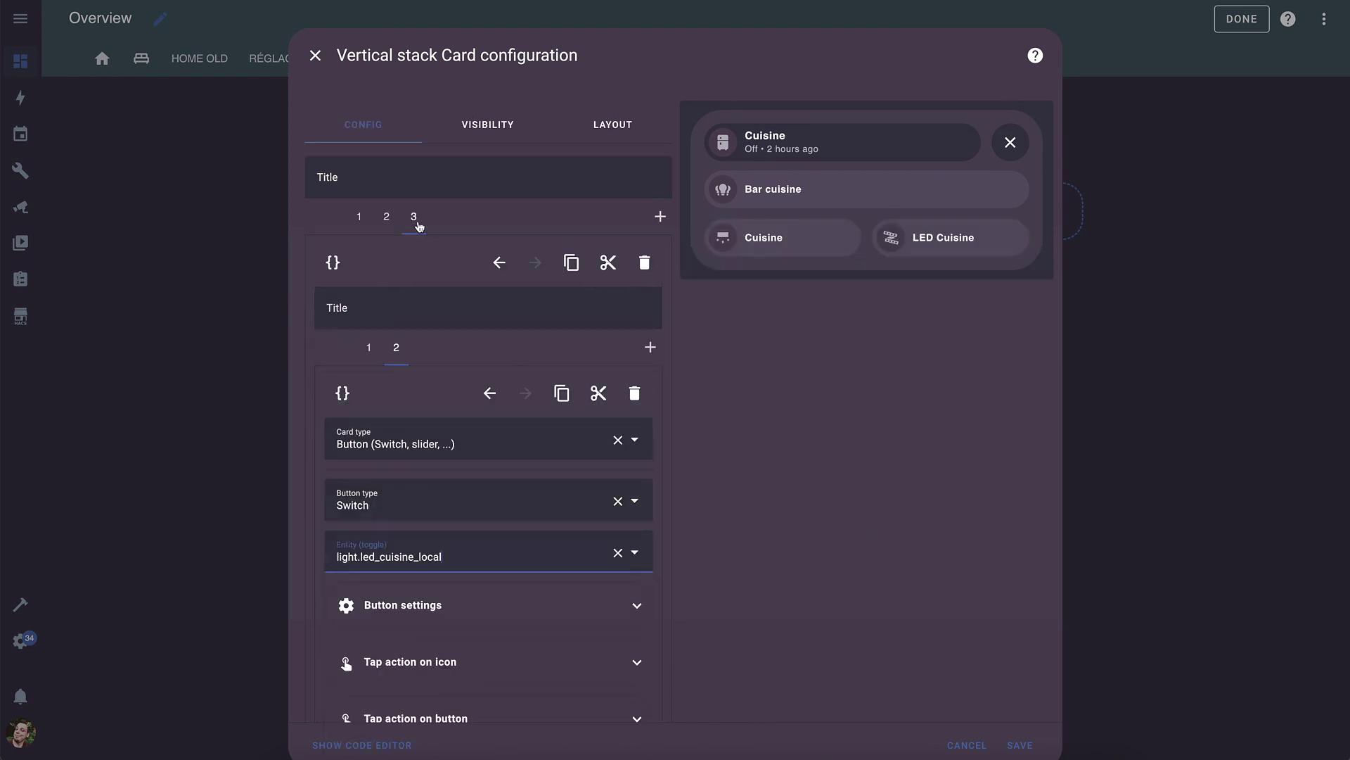
click(512, 391)
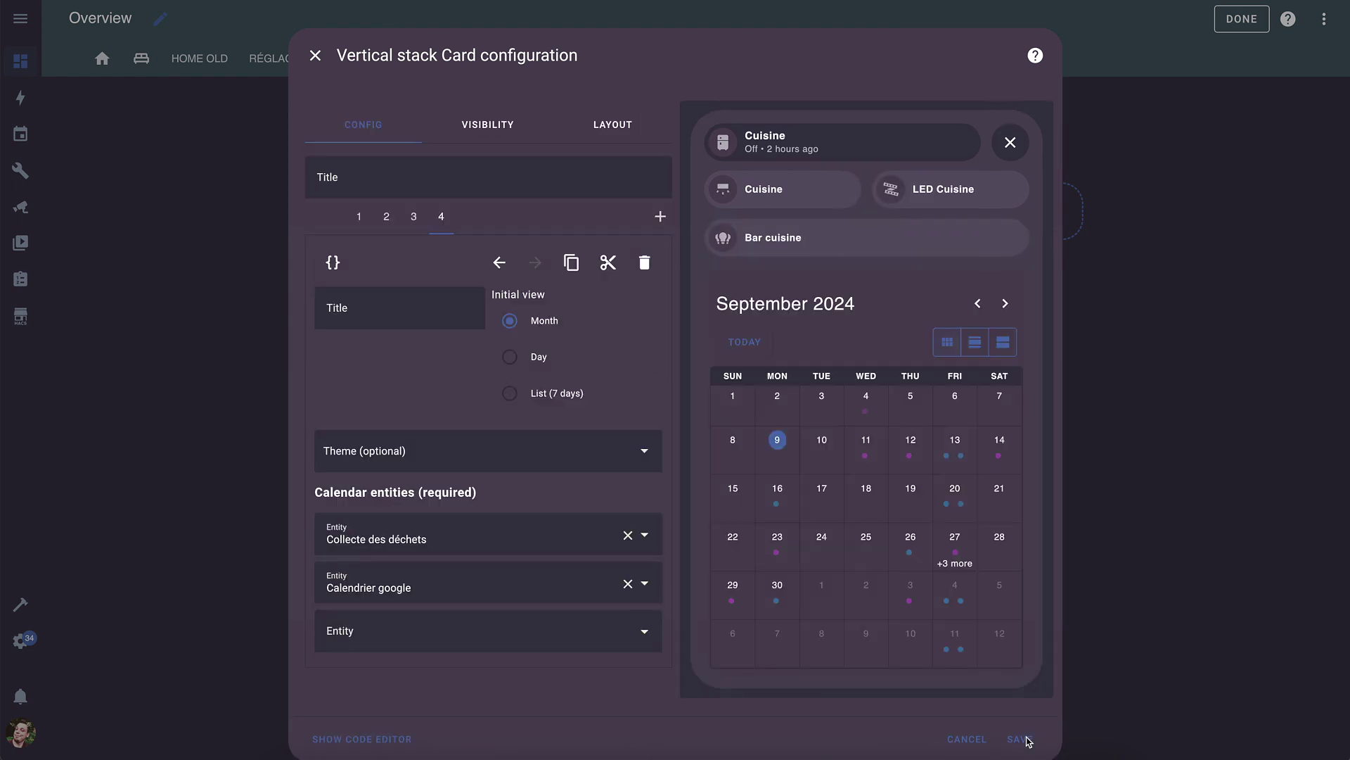
click(1028, 739)
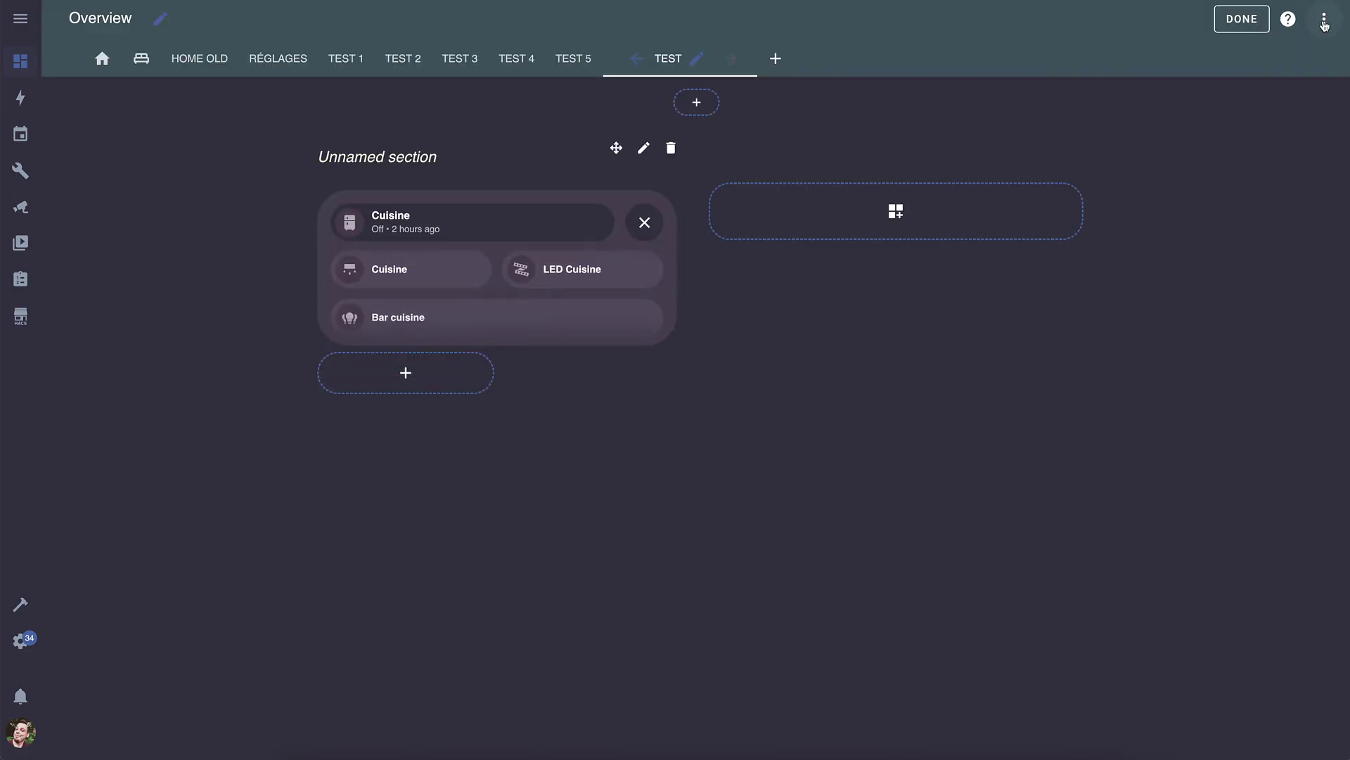
Create a new Bubble Card button for the light.cuisine entity
click(406, 372)
click(383, 125)
text(bub)
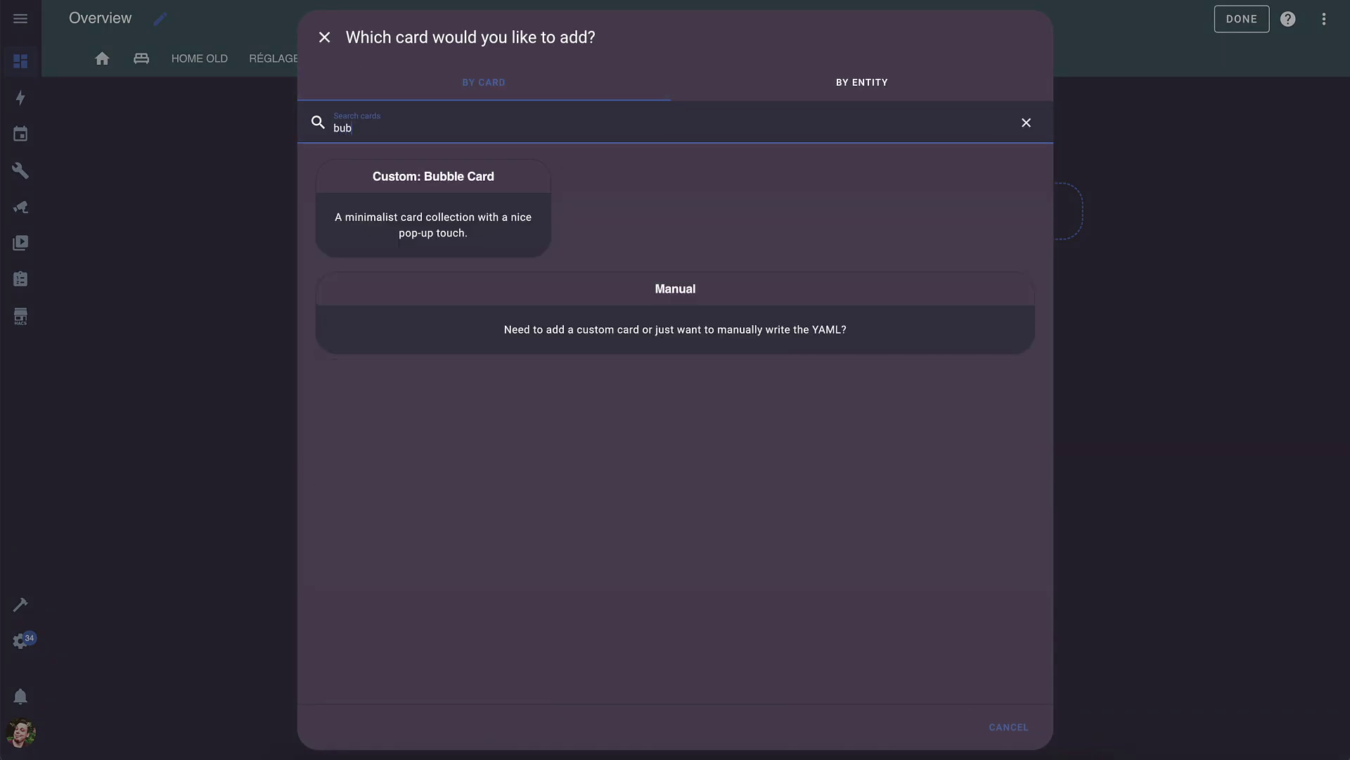
click(422, 184)
click(422, 185)
click(380, 226)
click(383, 301)
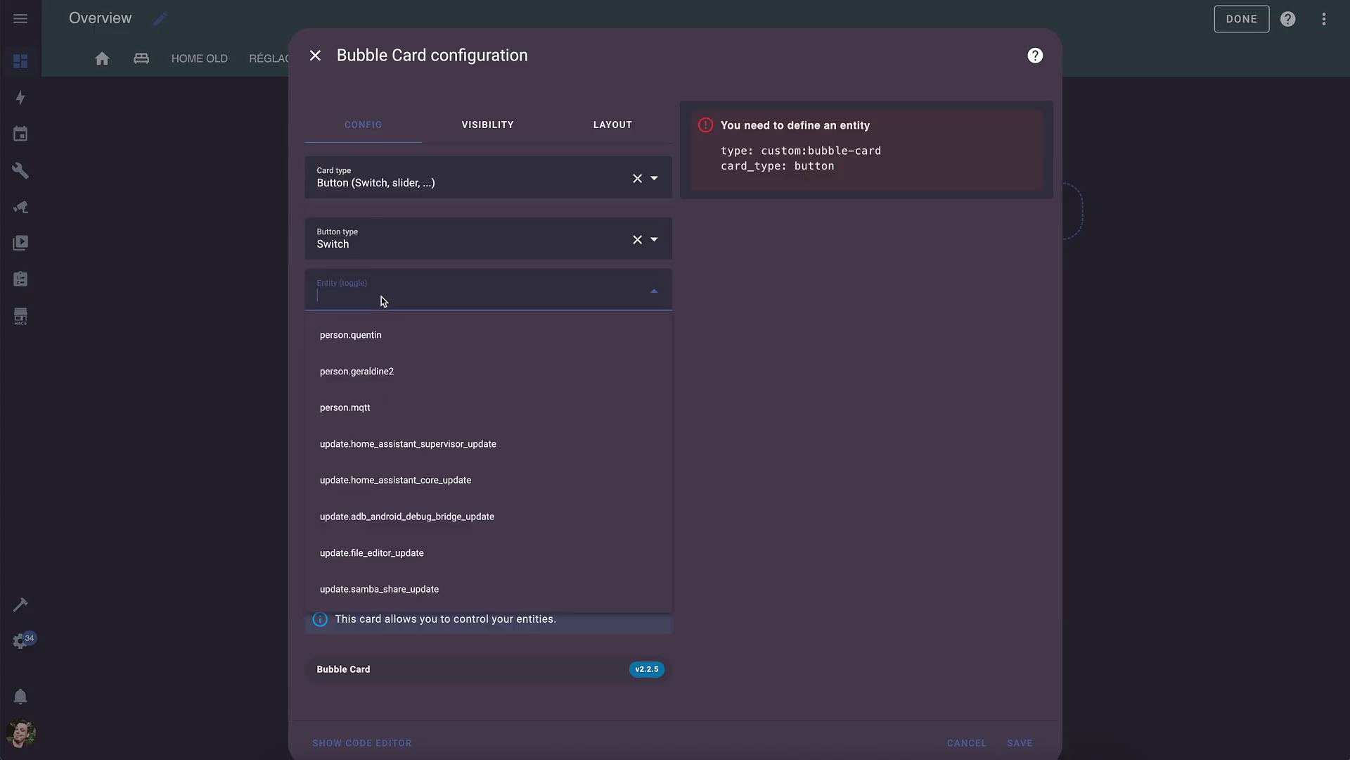
text(cuisine)
click(346, 440)
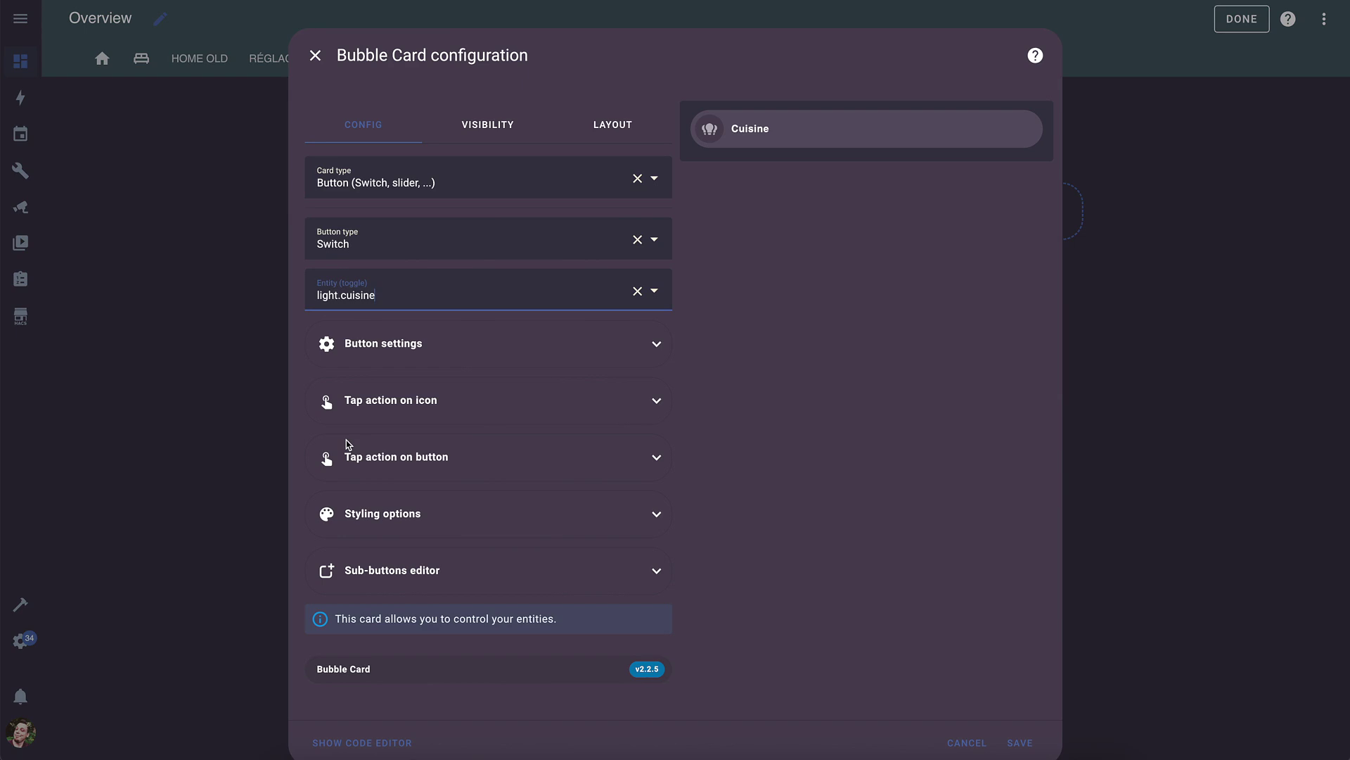
Keep the button's tap action as Toggle and add a first sub-button, Button 1
click(464, 352)
click(465, 351)
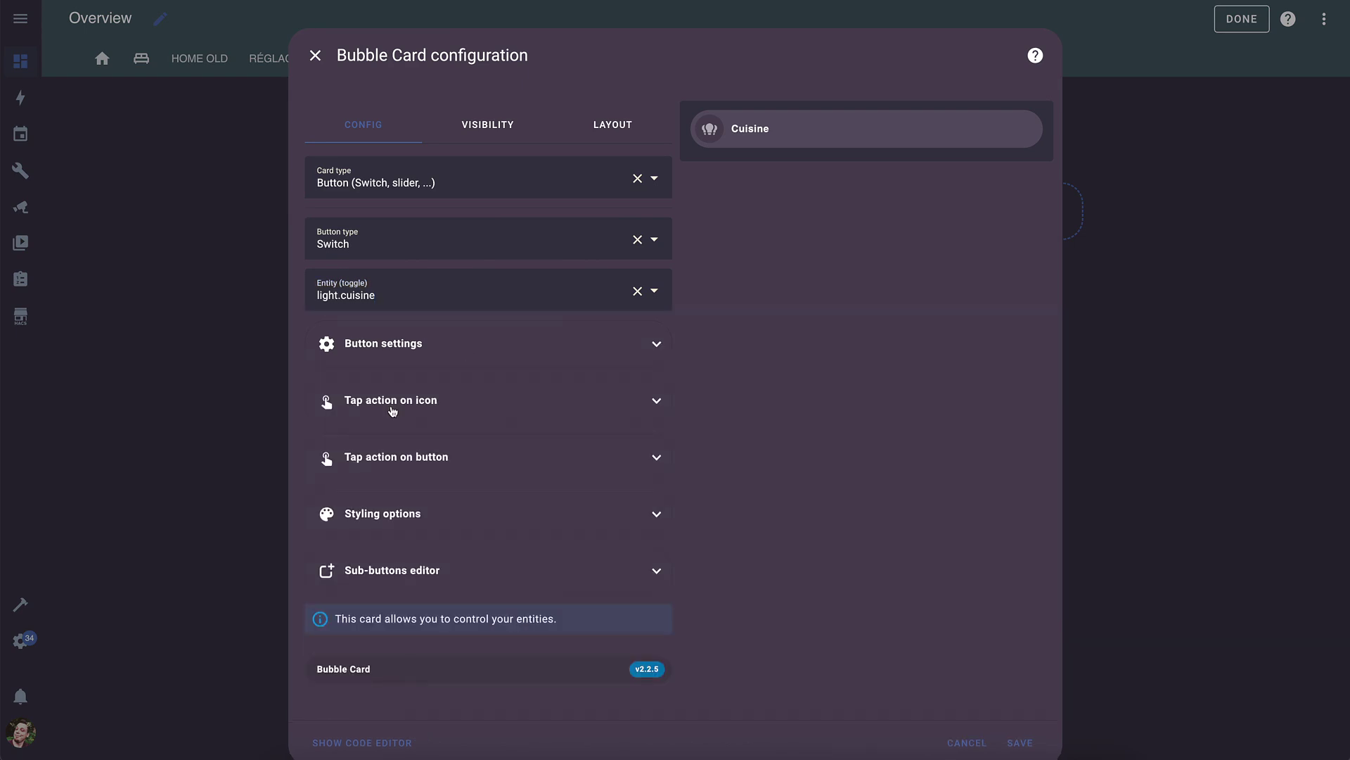
click(392, 469)
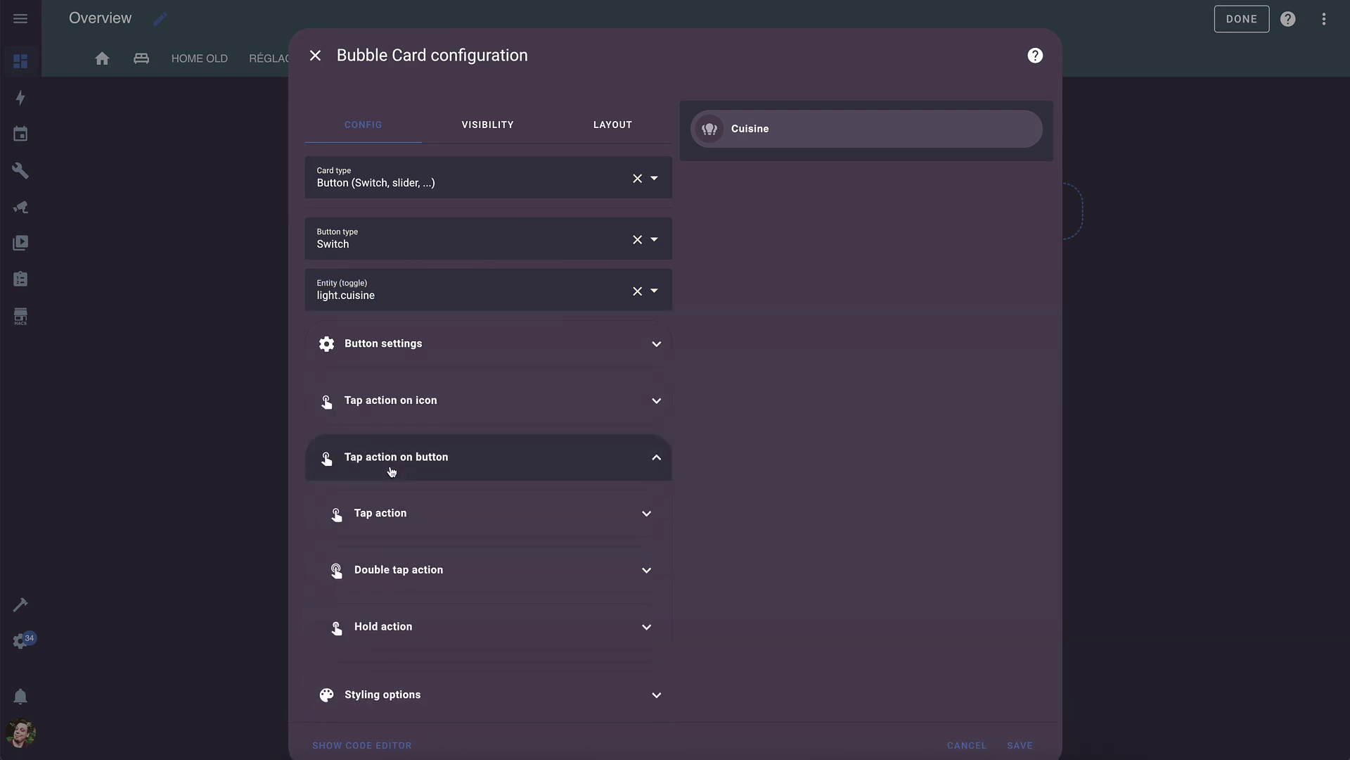
click(394, 510)
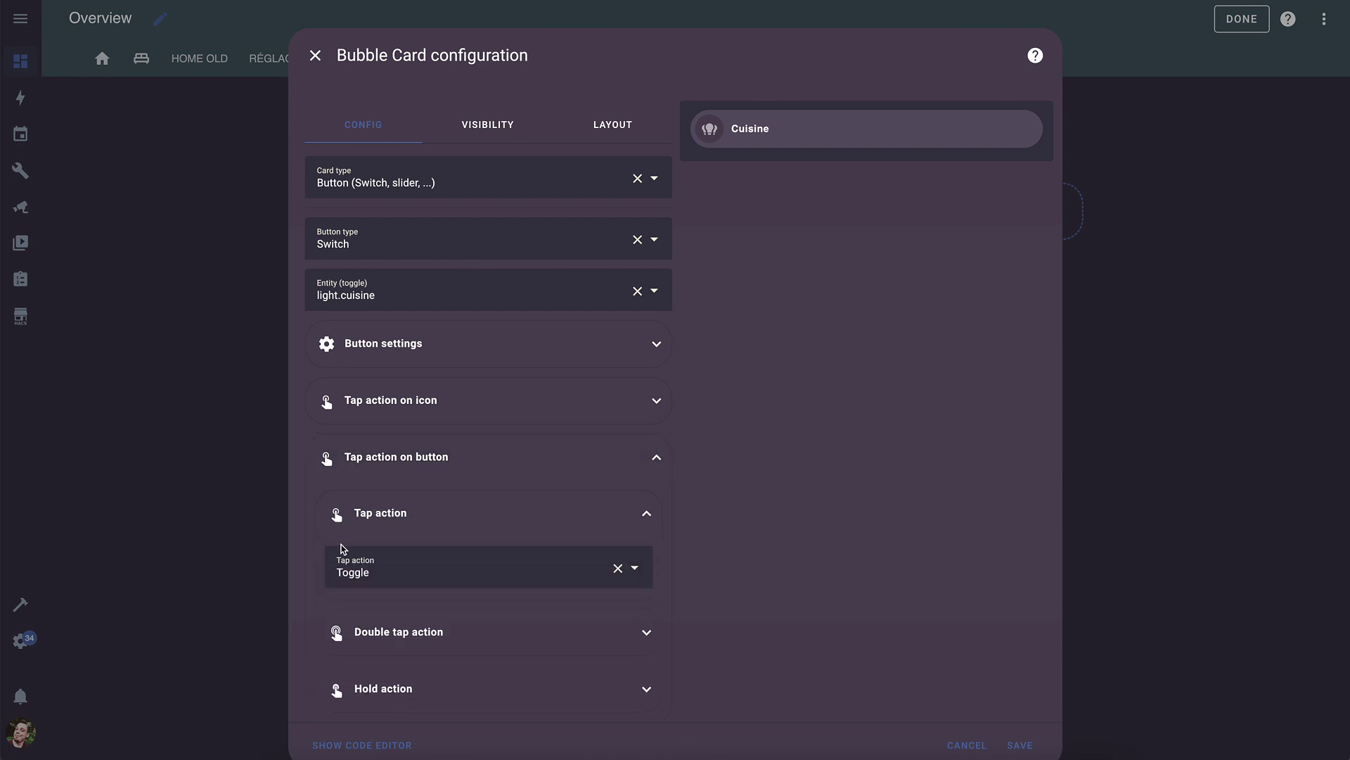
click(371, 571)
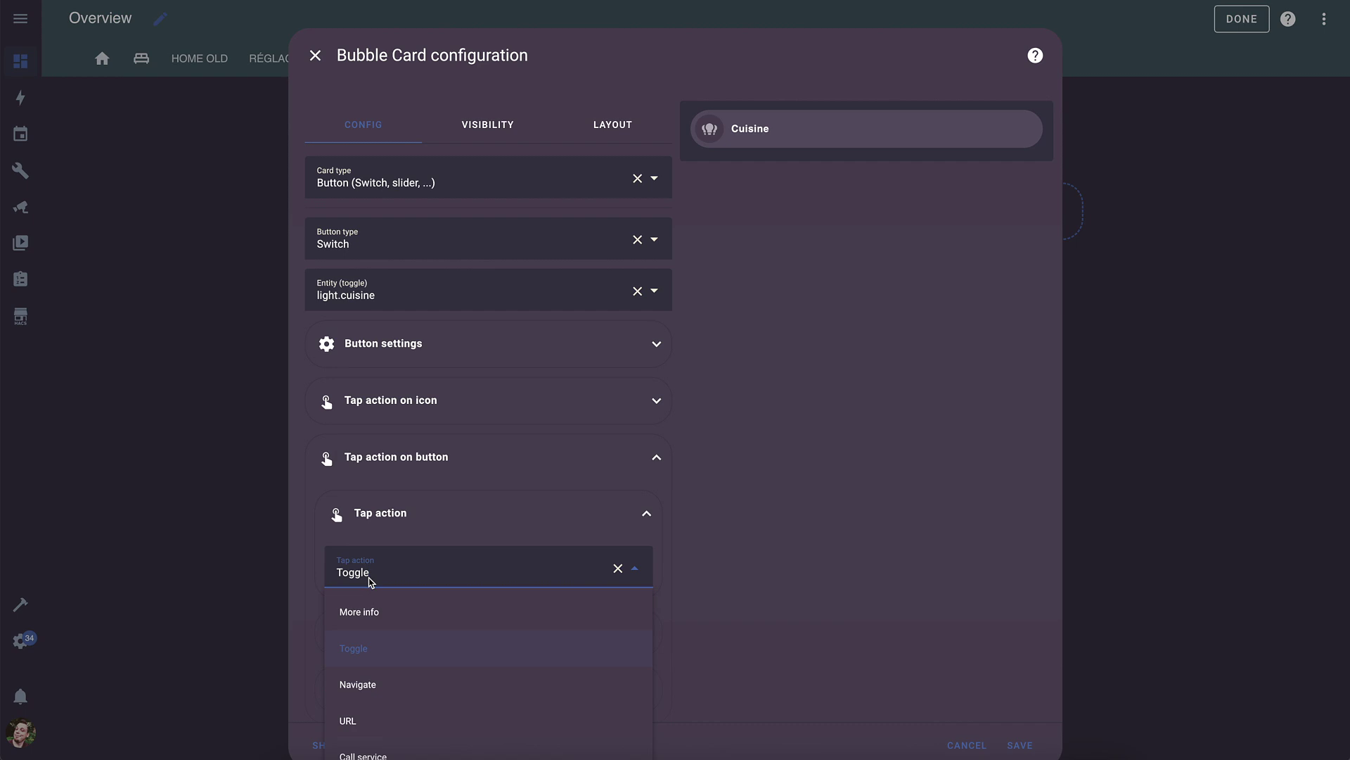
scroll(371, 580, down, 2)
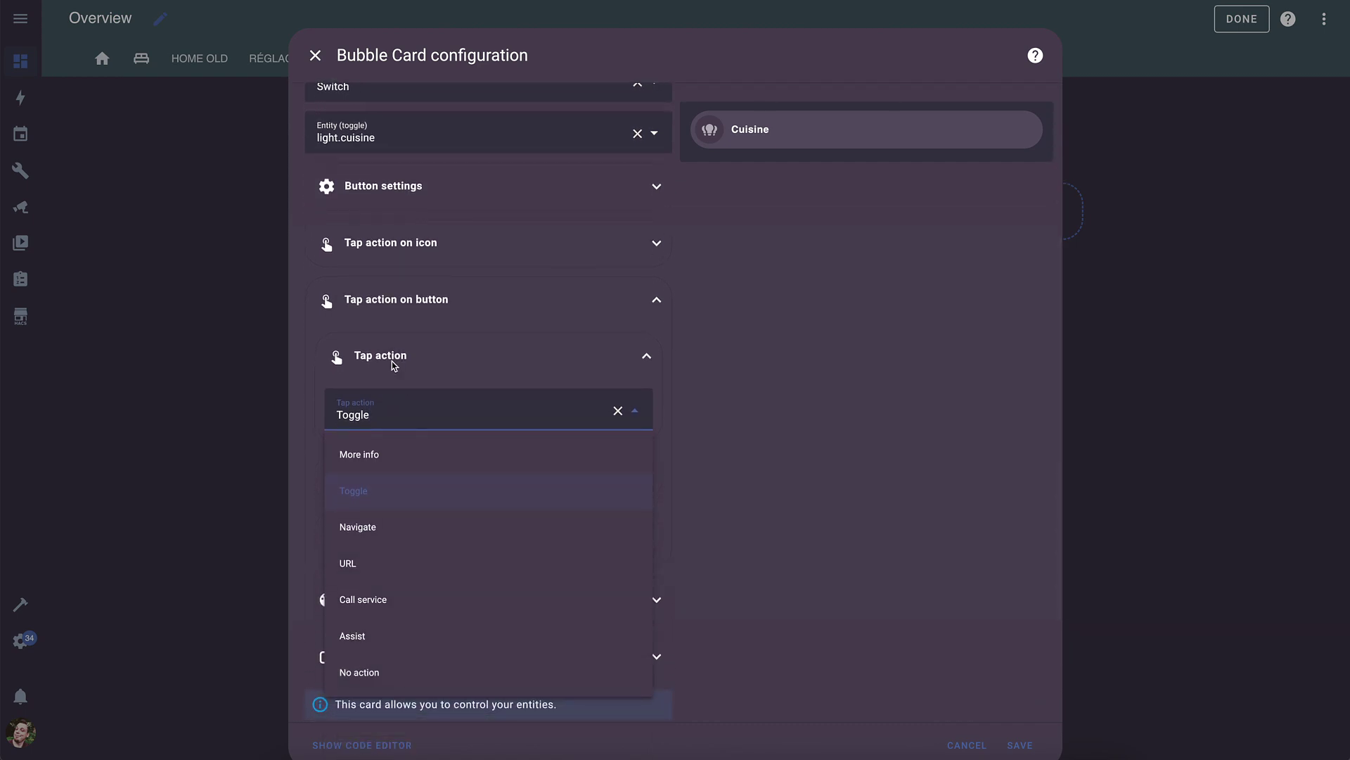
click(394, 357)
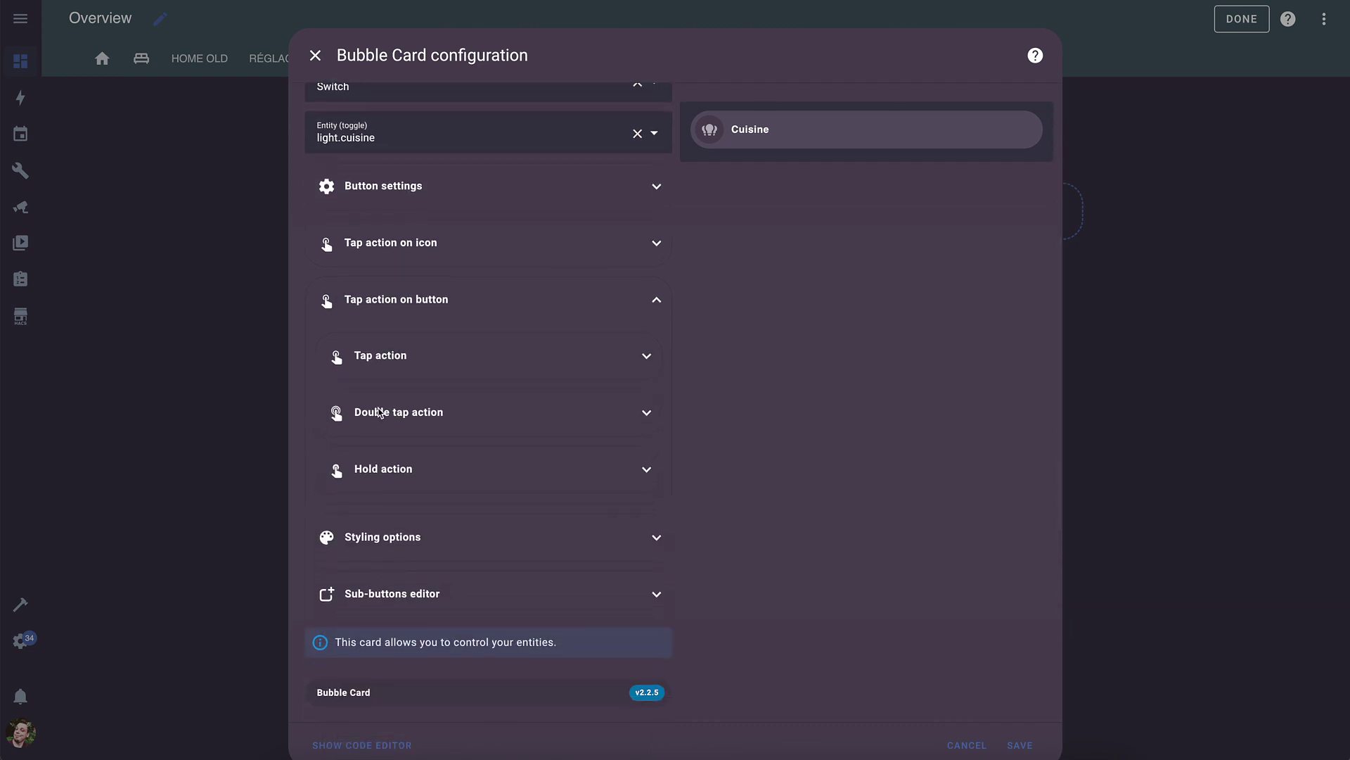
click(402, 594)
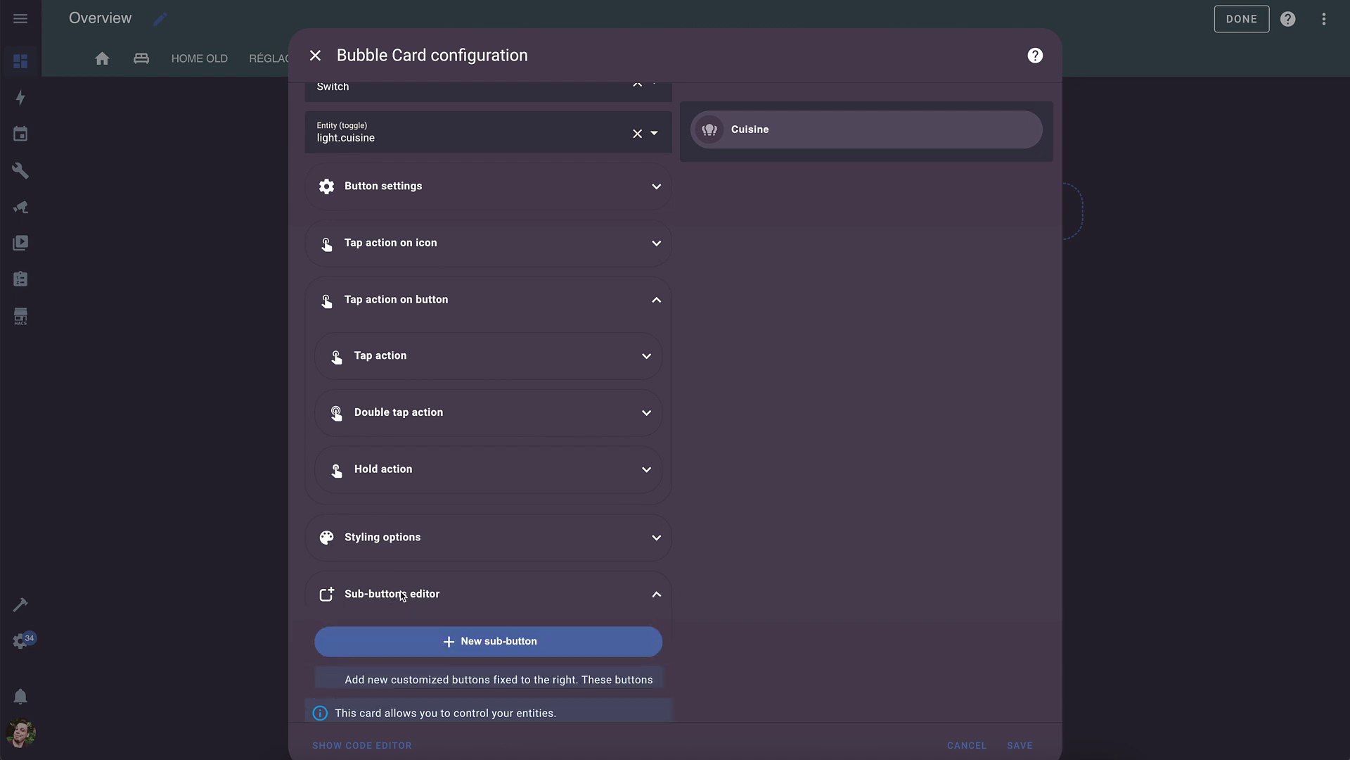
scroll(401, 593, down, 1)
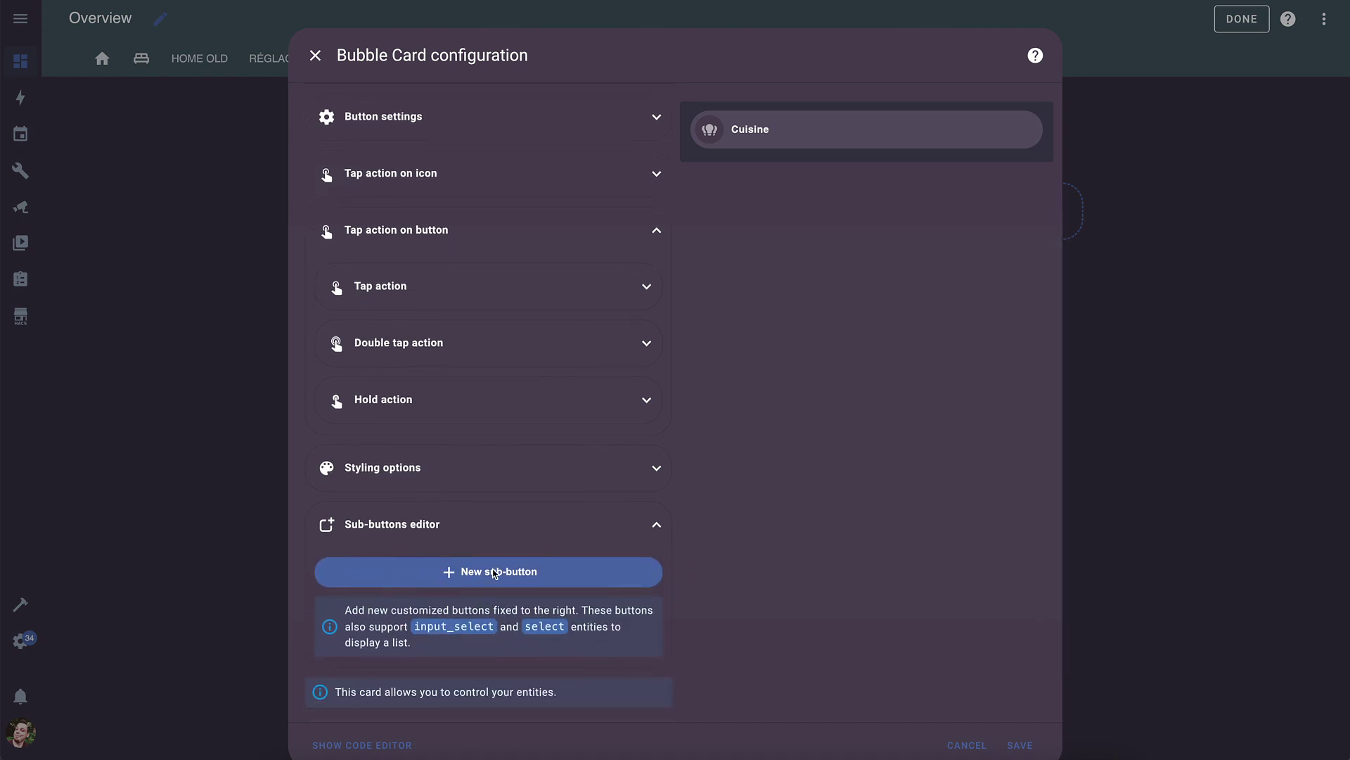
click(468, 580)
scroll(494, 574, down, 1)
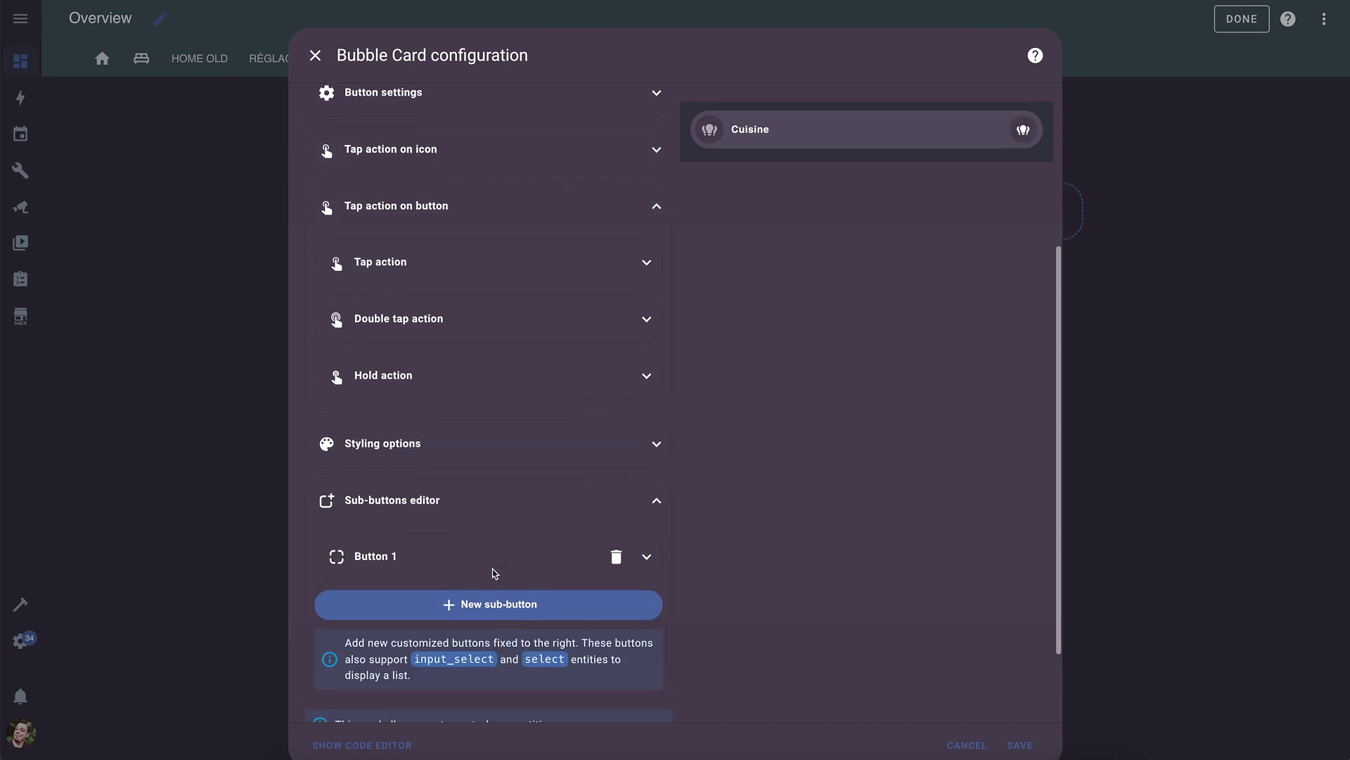
Give the new sub-button the mdi:dots-horizontal icon
click(407, 558)
scroll(407, 558, down, 1)
click(384, 567)
scroll(408, 492, down, 3)
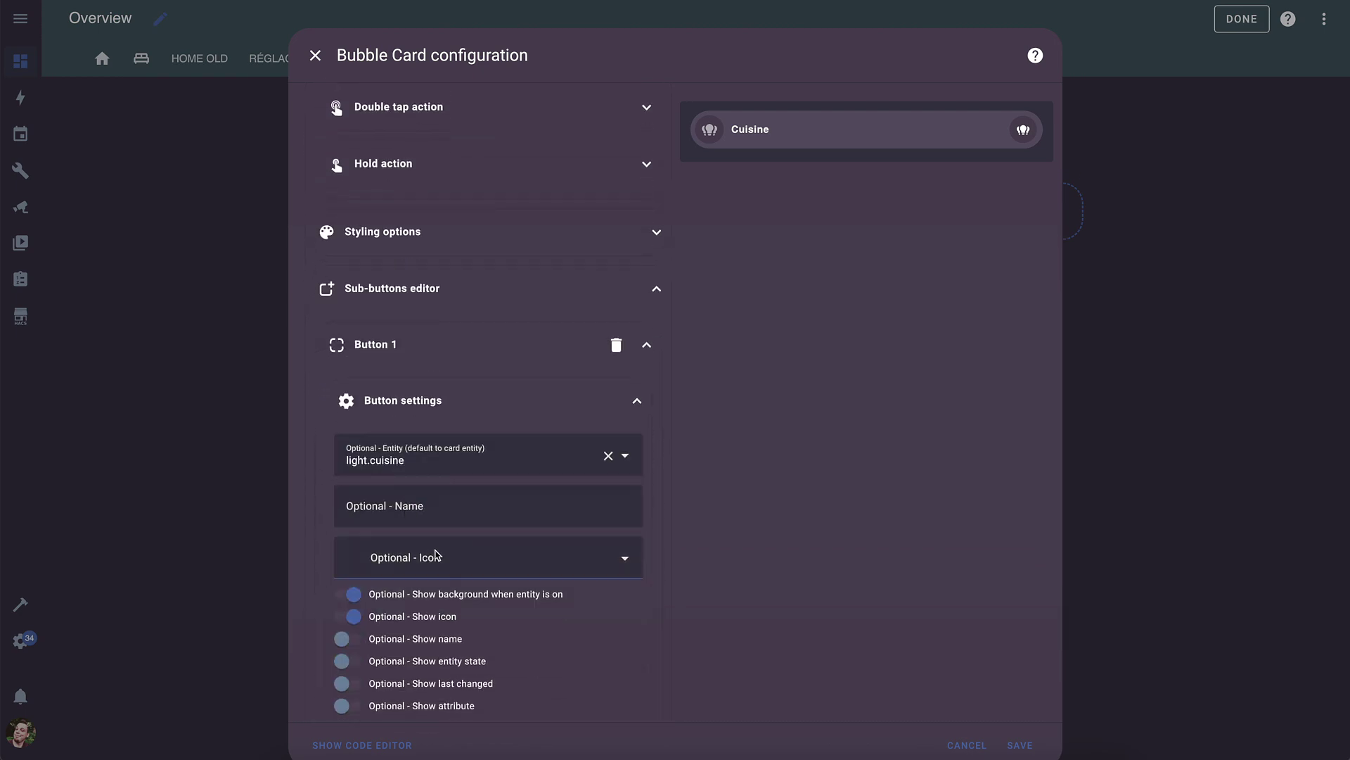
click(433, 448)
text(more)
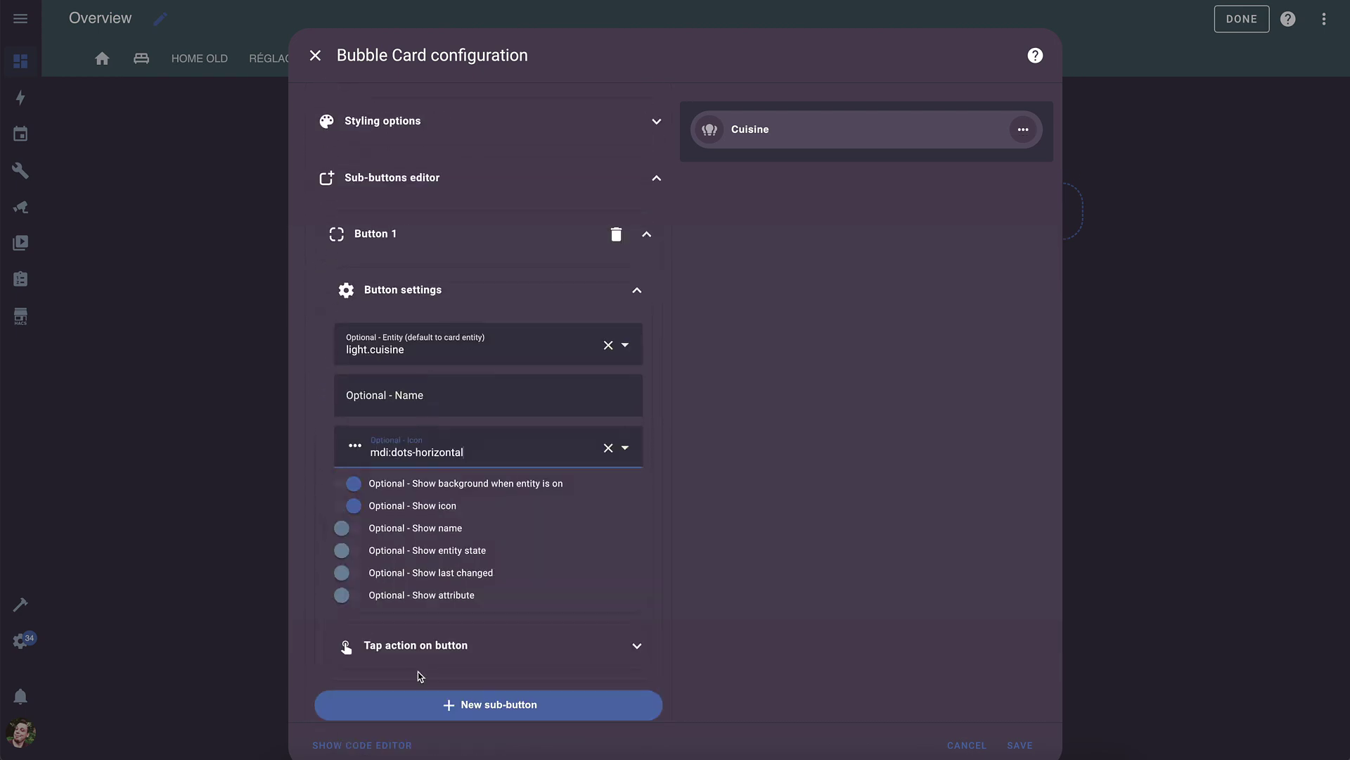
scroll(420, 676, down, 1)
click(342, 521)
click(342, 521)
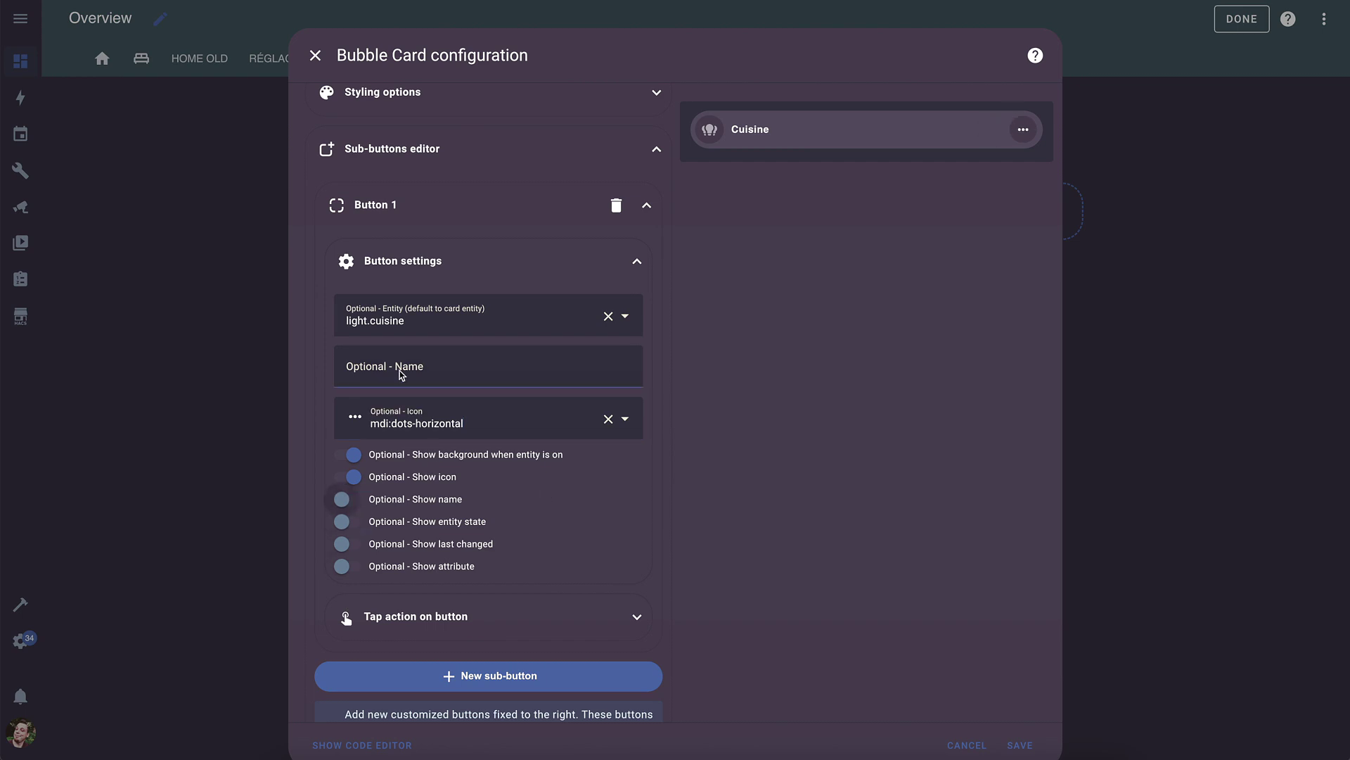
scroll(401, 374, down, 2)
Make the sub-button's tap action Navigate to #test and save the Cuisine card
click(482, 462)
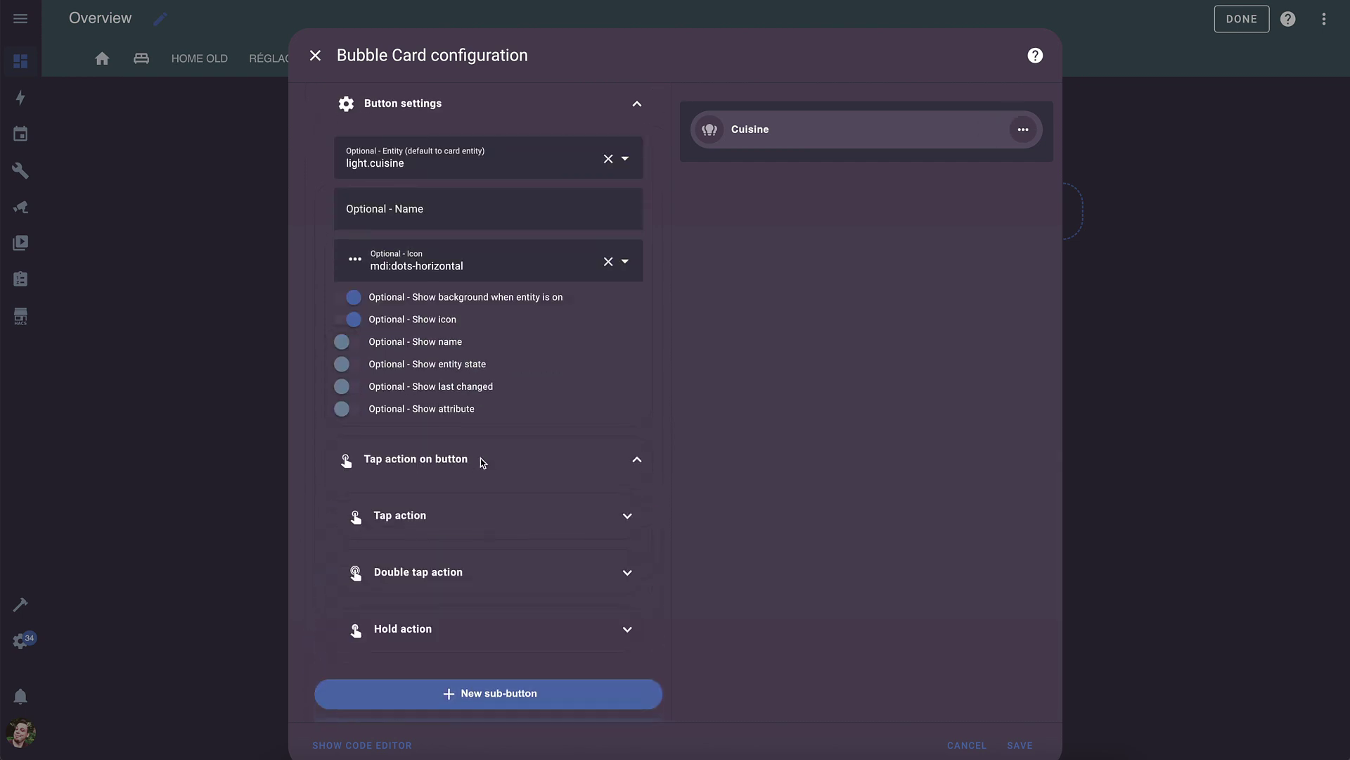
click(436, 519)
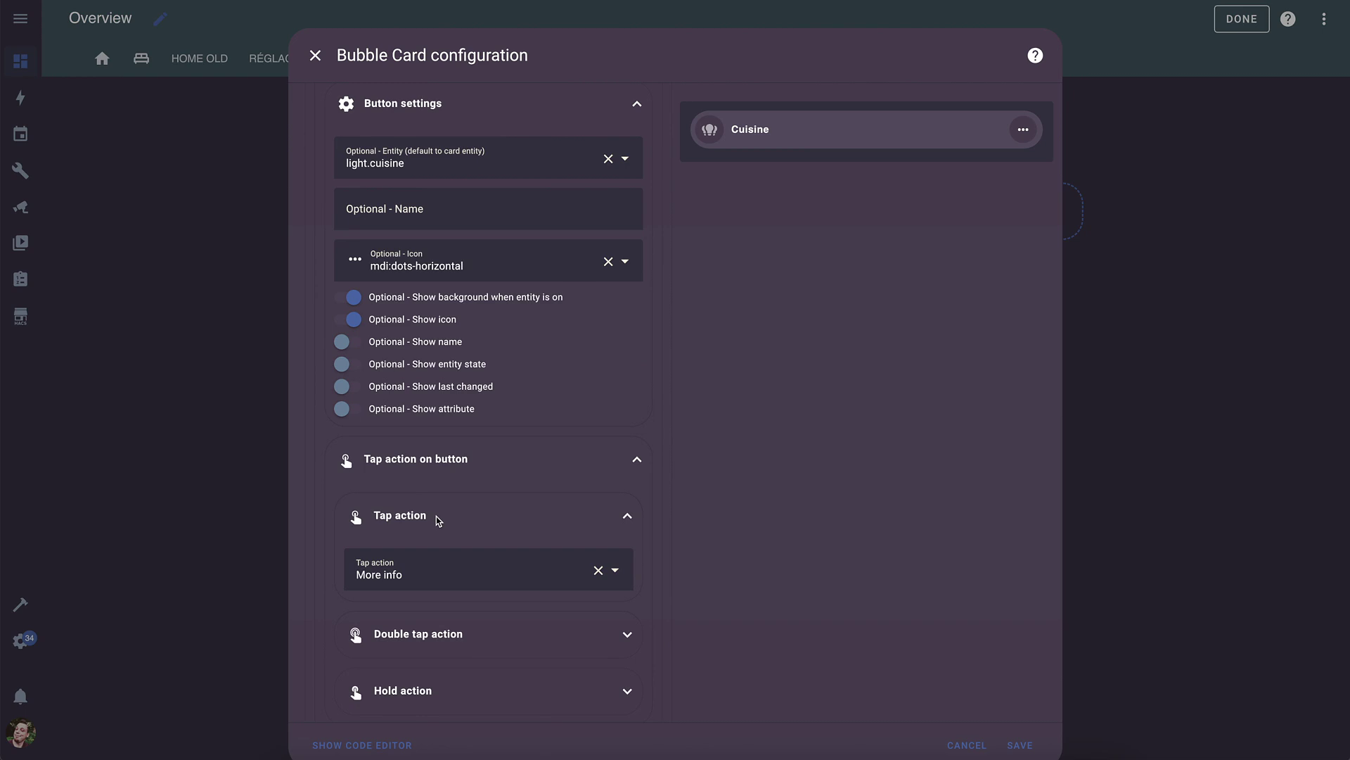
click(422, 579)
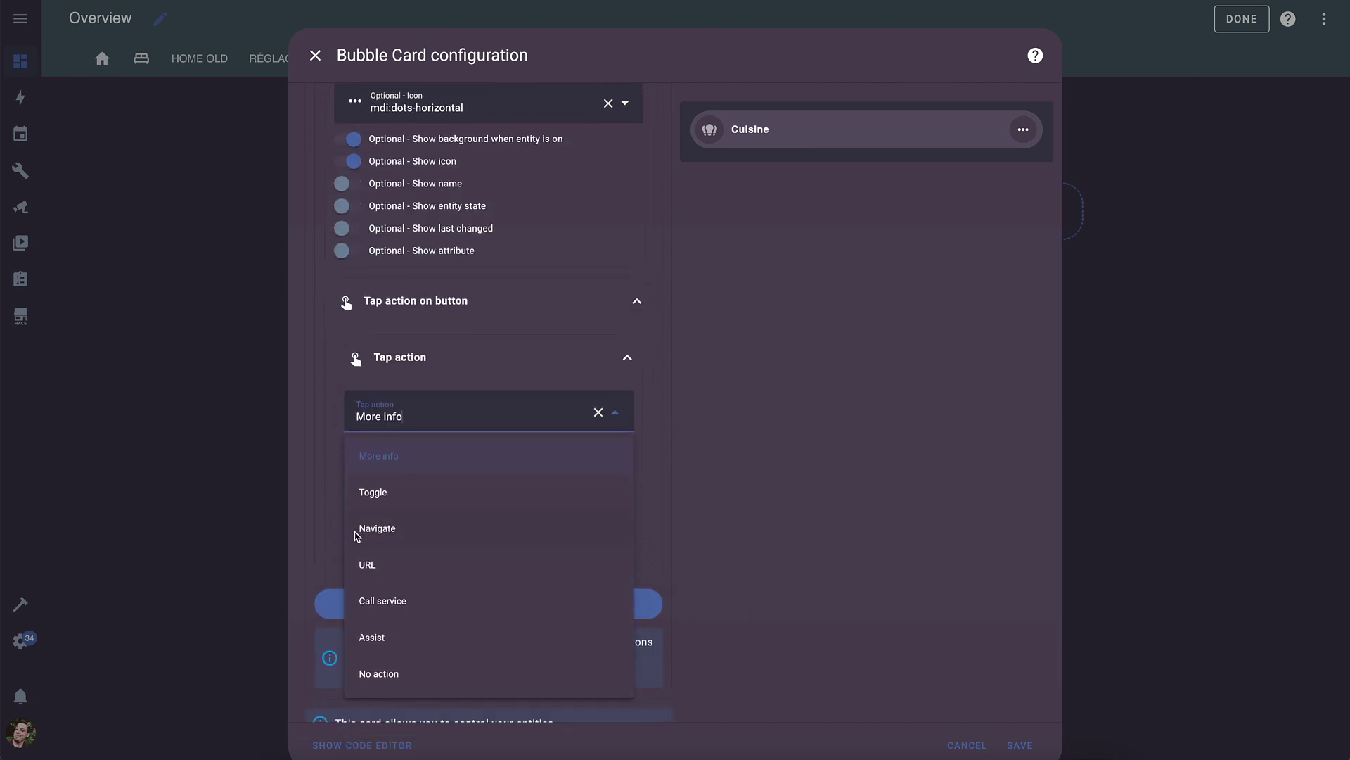
click(382, 529)
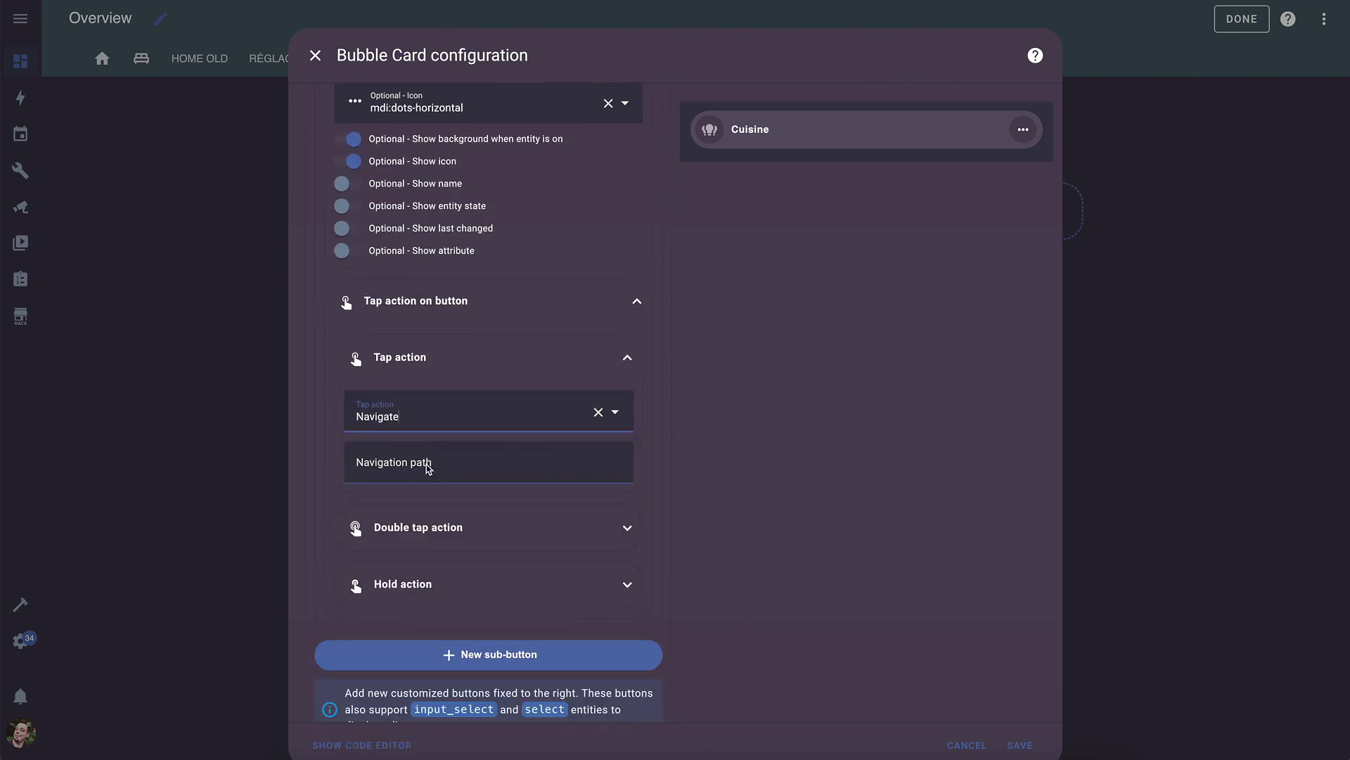
click(414, 470)
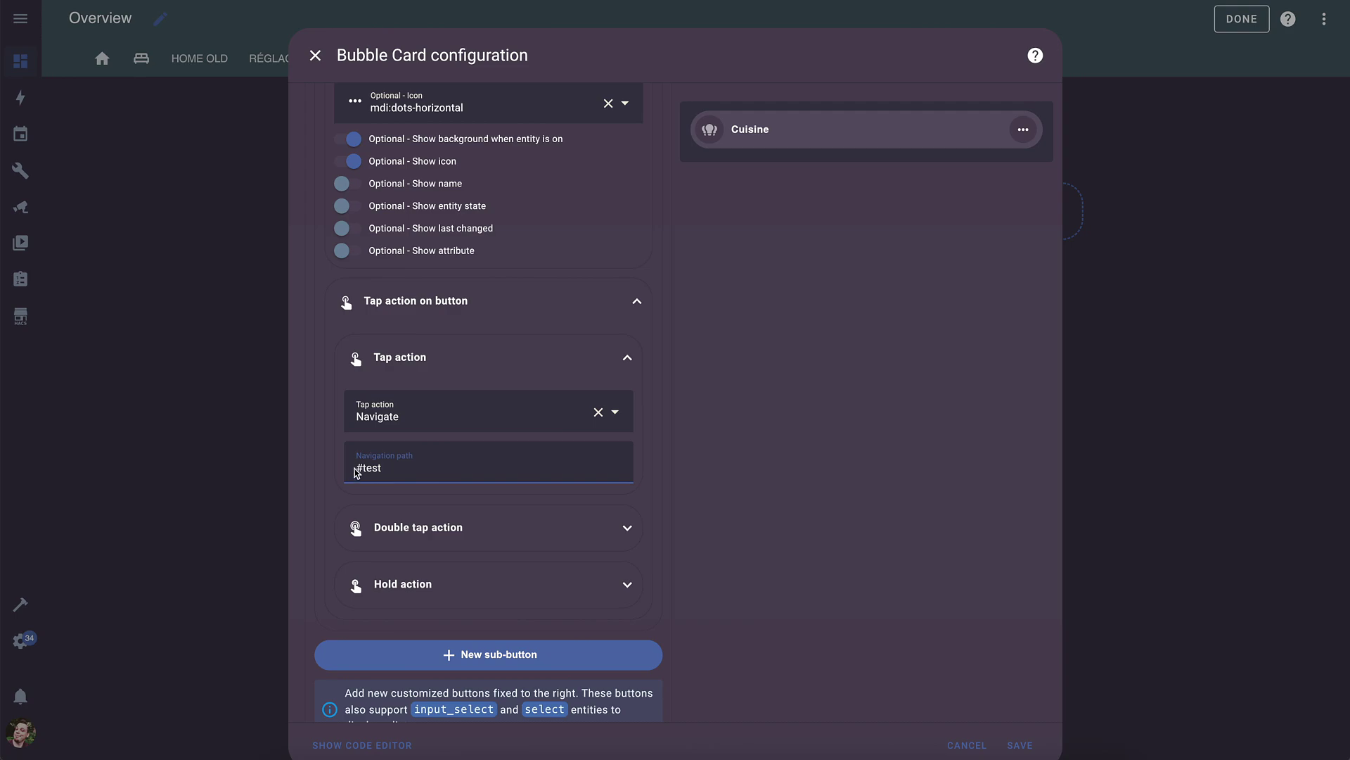
scroll(493, 562, down, 2)
click(1020, 747)
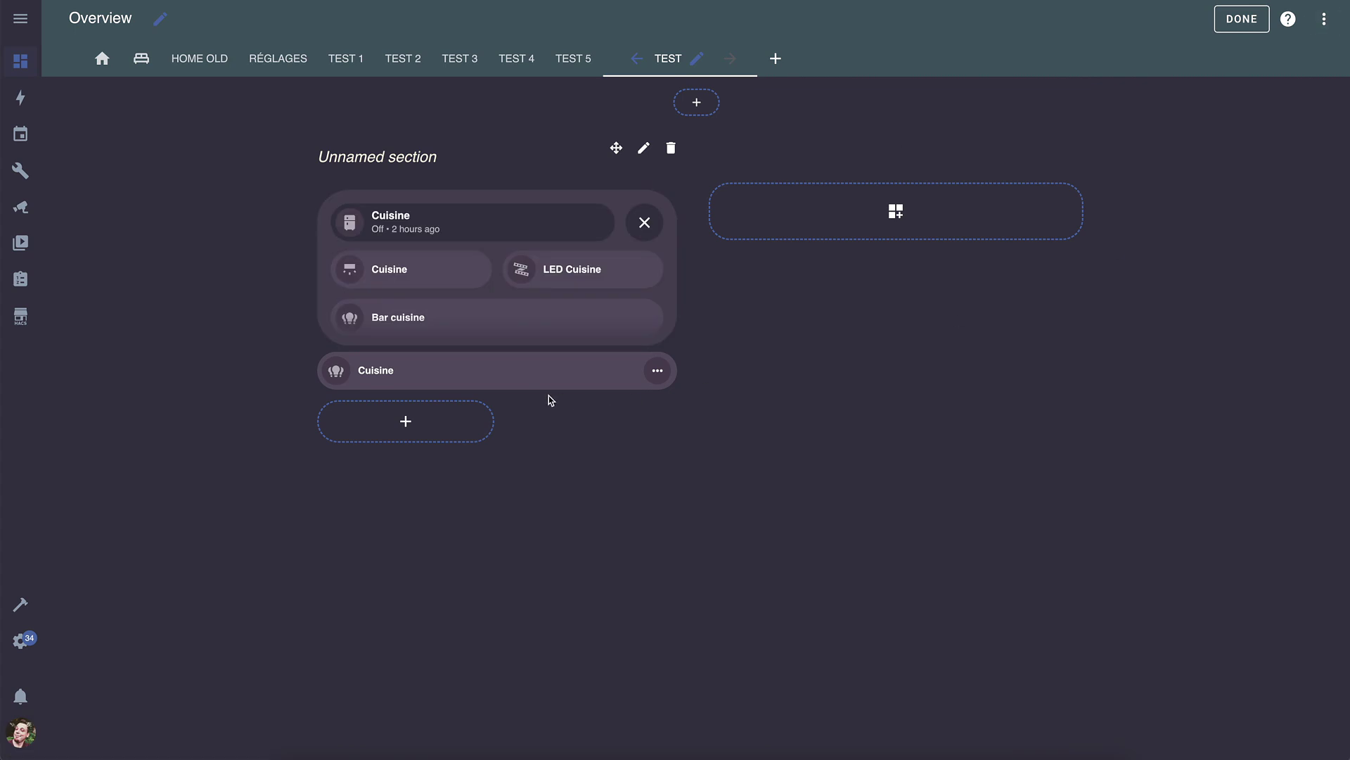
Move the Cuisine button above the pop-up stack, finish editing, then open and close the #test pop-up
drag(546, 379, 552, 218)
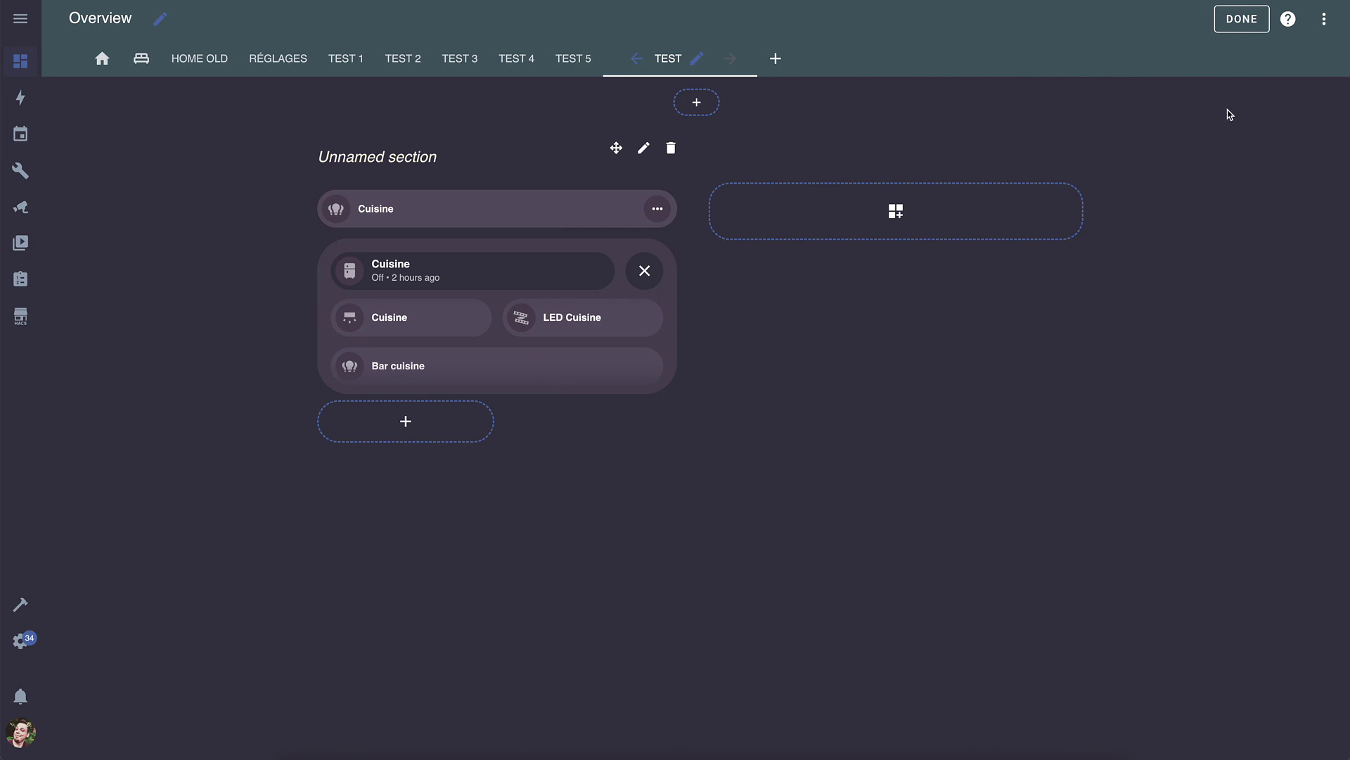
click(1245, 18)
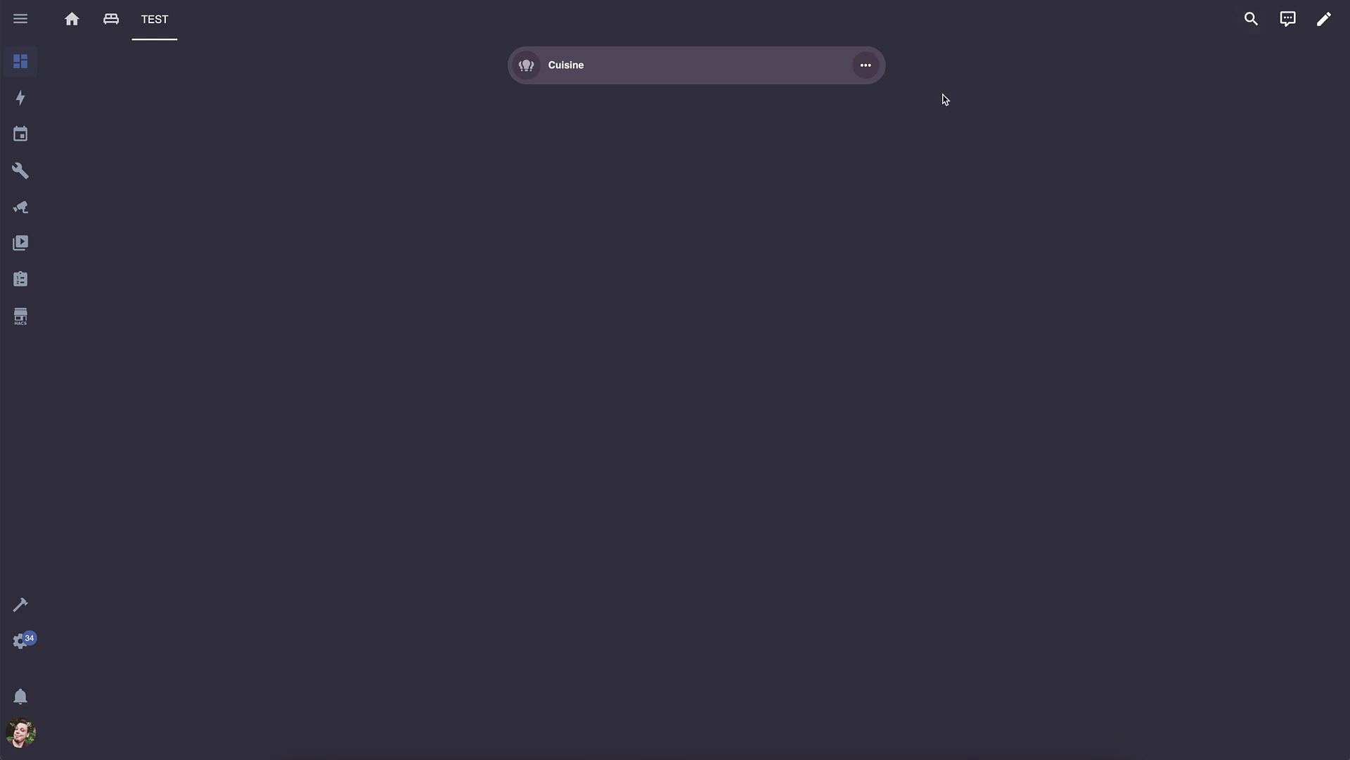
click(865, 66)
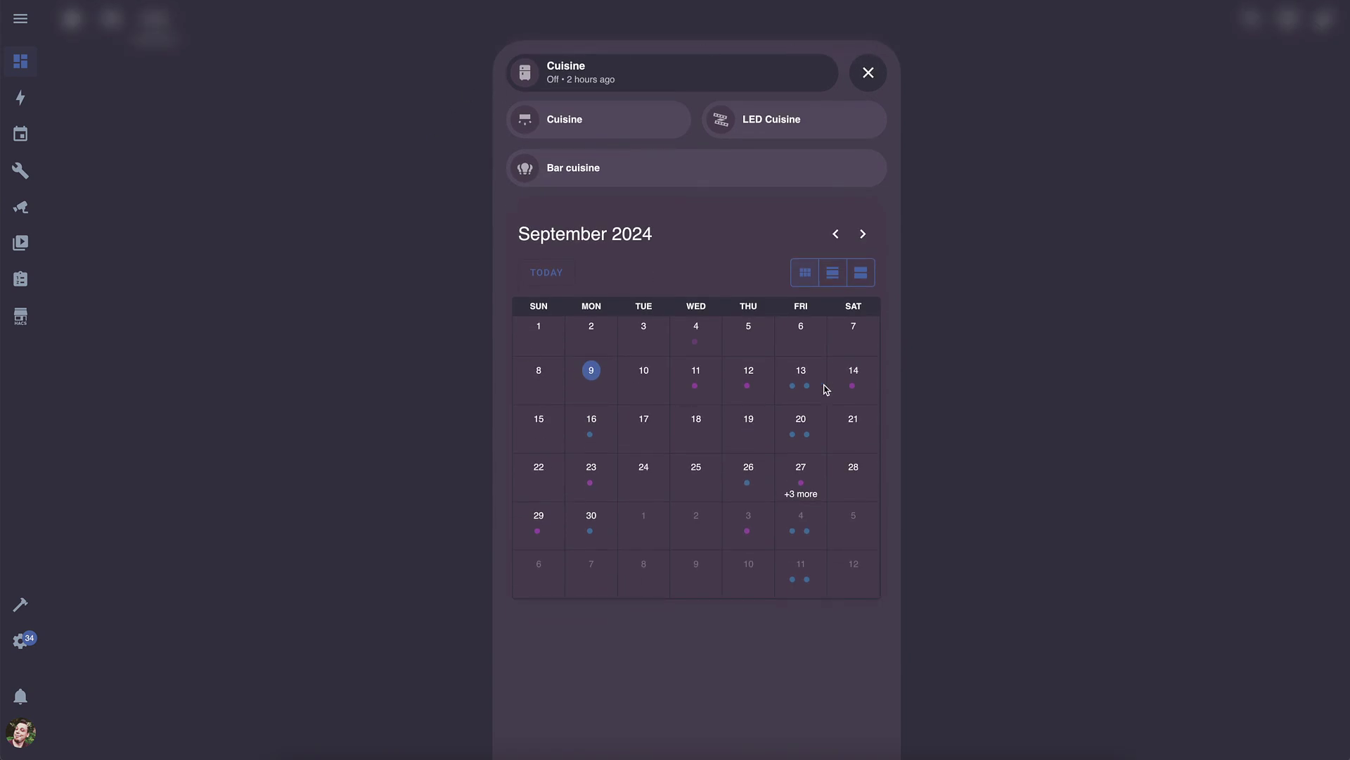
click(868, 74)
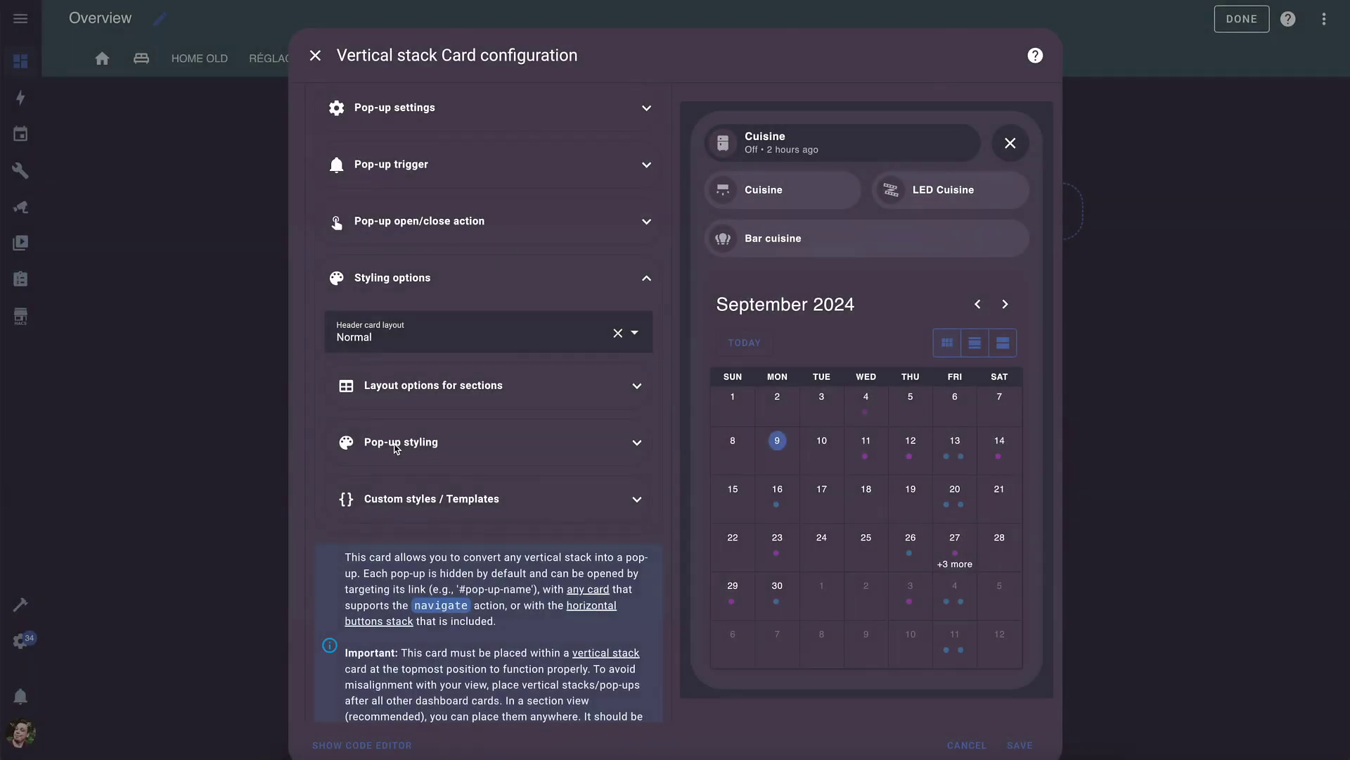
In the pop-up styling fields, enter 50vh for Top margin on desktop and #fff for Background color
scroll(420, 397, down, 4)
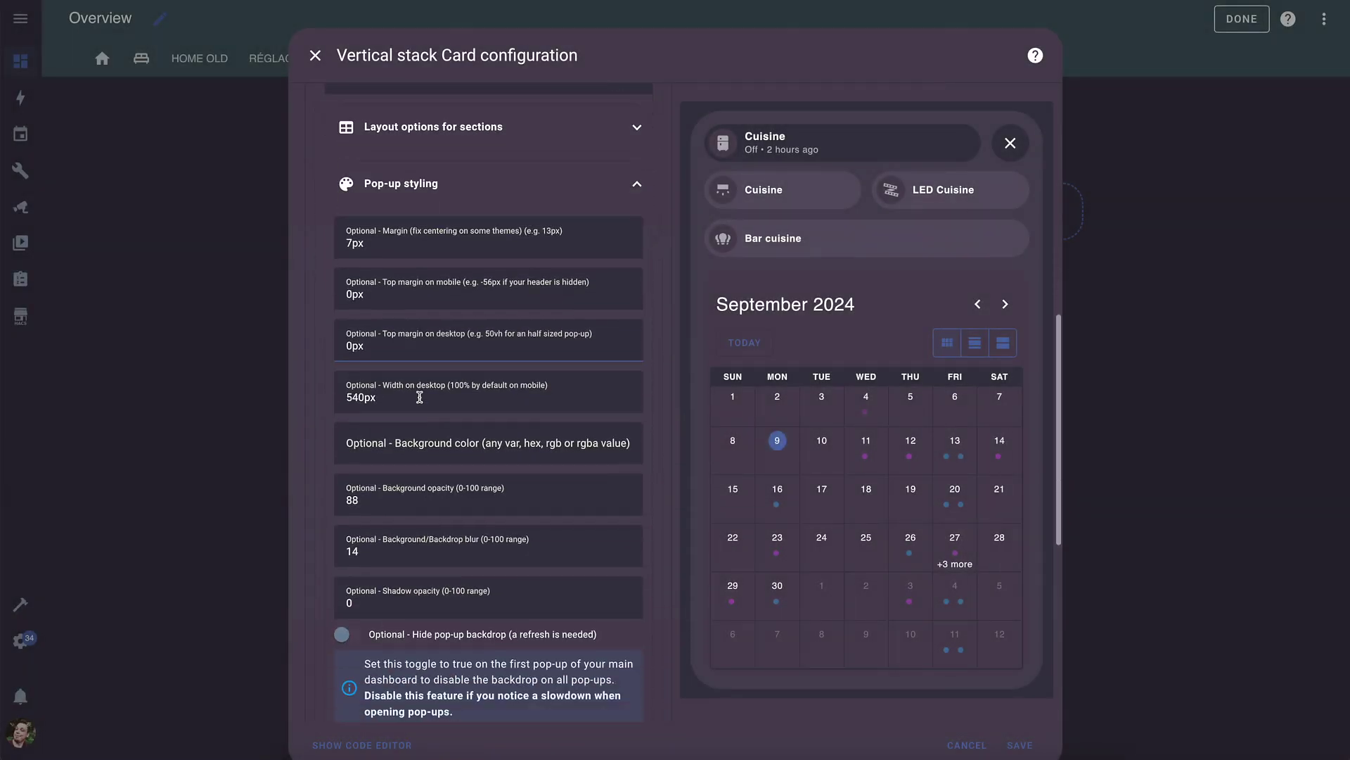
scroll(420, 397, down, 1)
double_click(582, 279)
text(50vh)
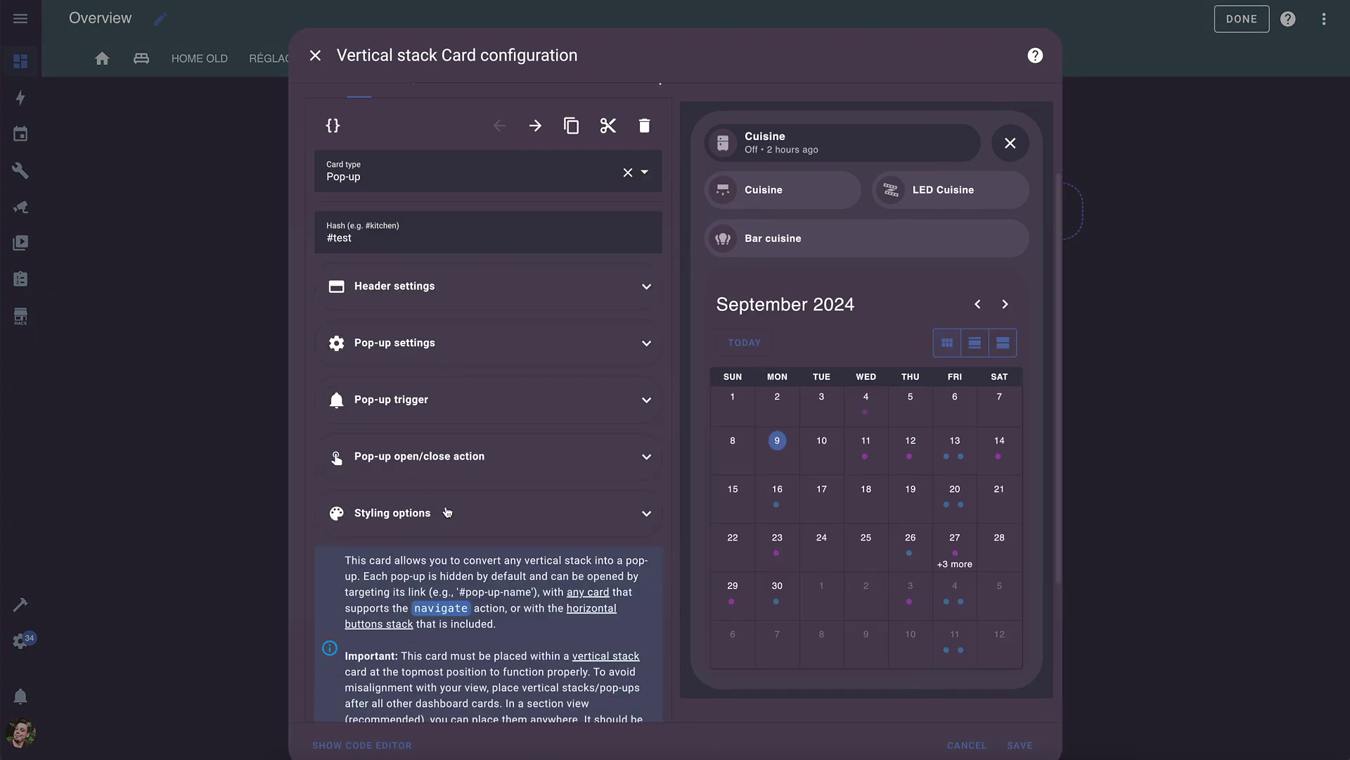
click(448, 512)
scroll(422, 457, down, 3)
click(383, 473)
scroll(401, 577, down, 3)
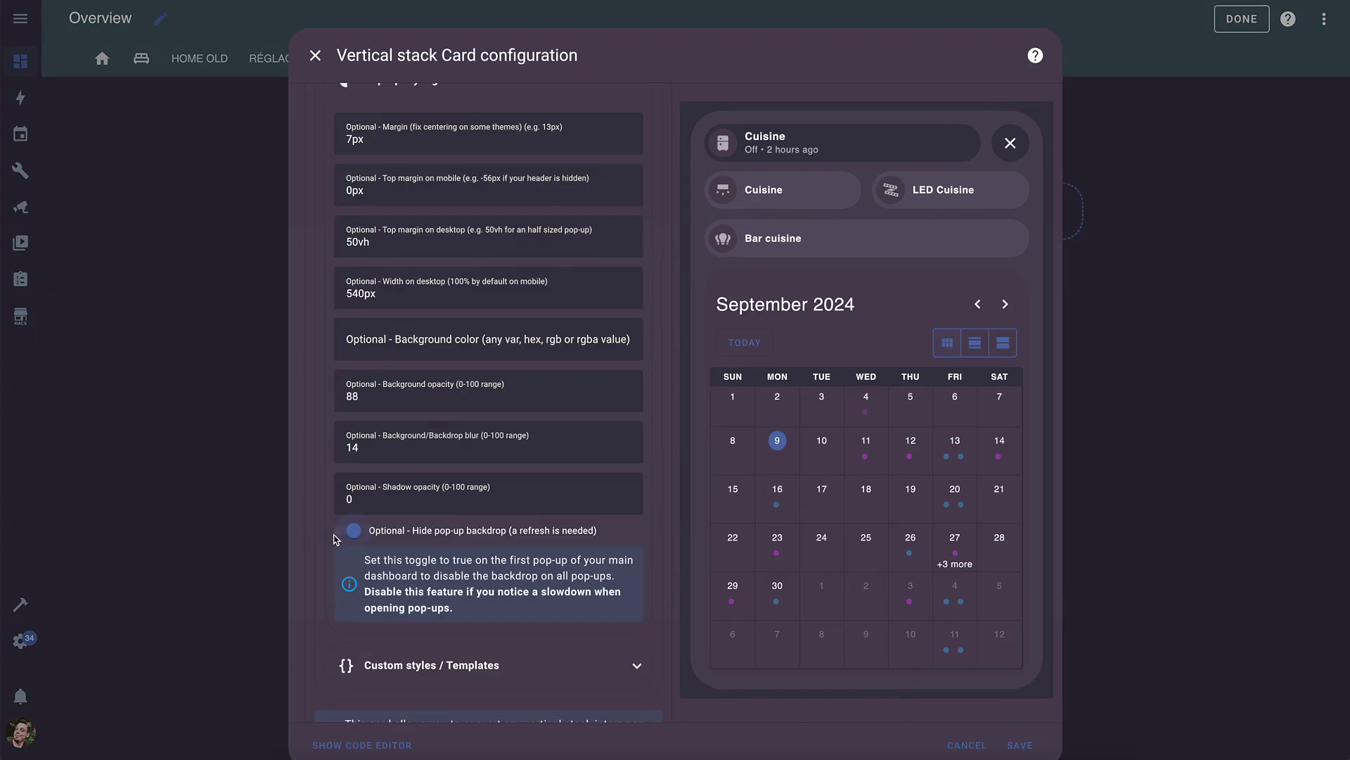
scroll(464, 395, up, 1)
click(411, 412)
text(#fff)
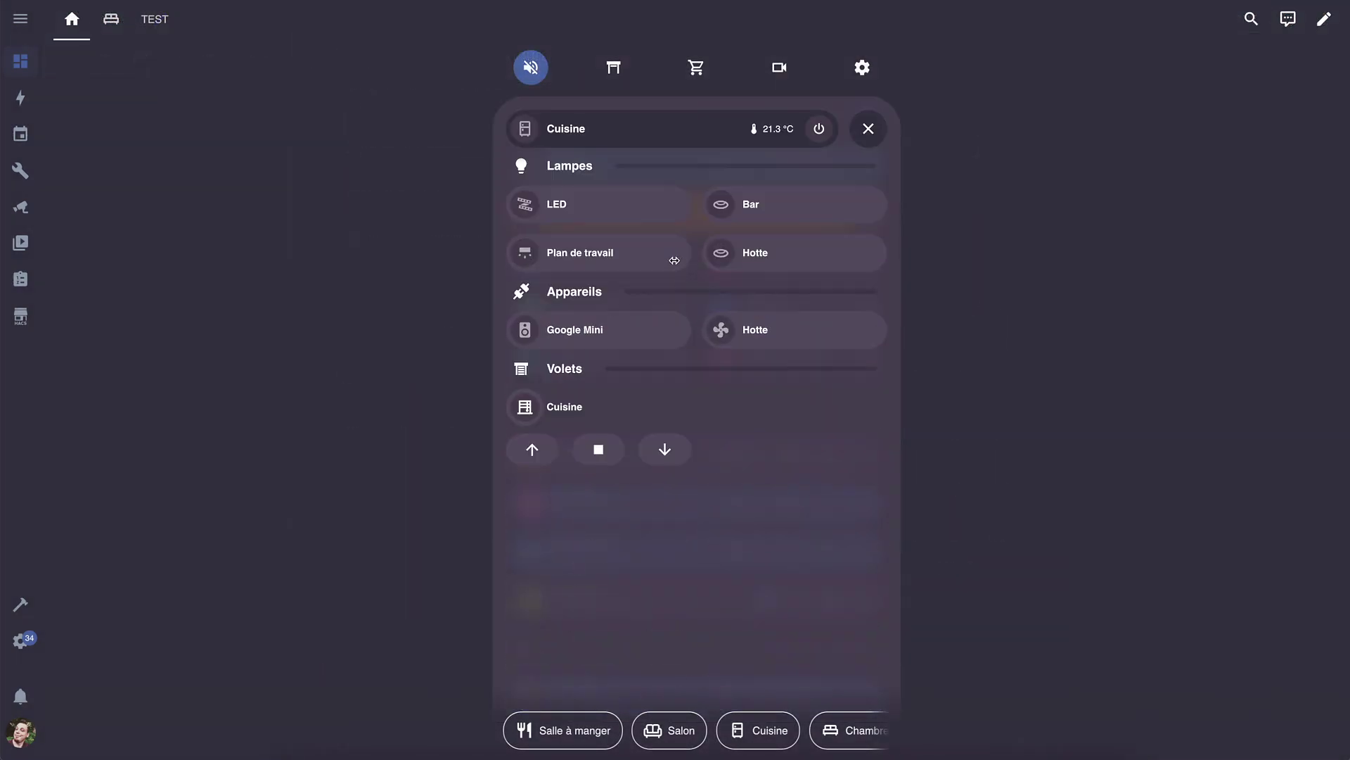
Dismiss the Cuisine pop-up with its X and bring up the Salon room's pop-up
click(866, 129)
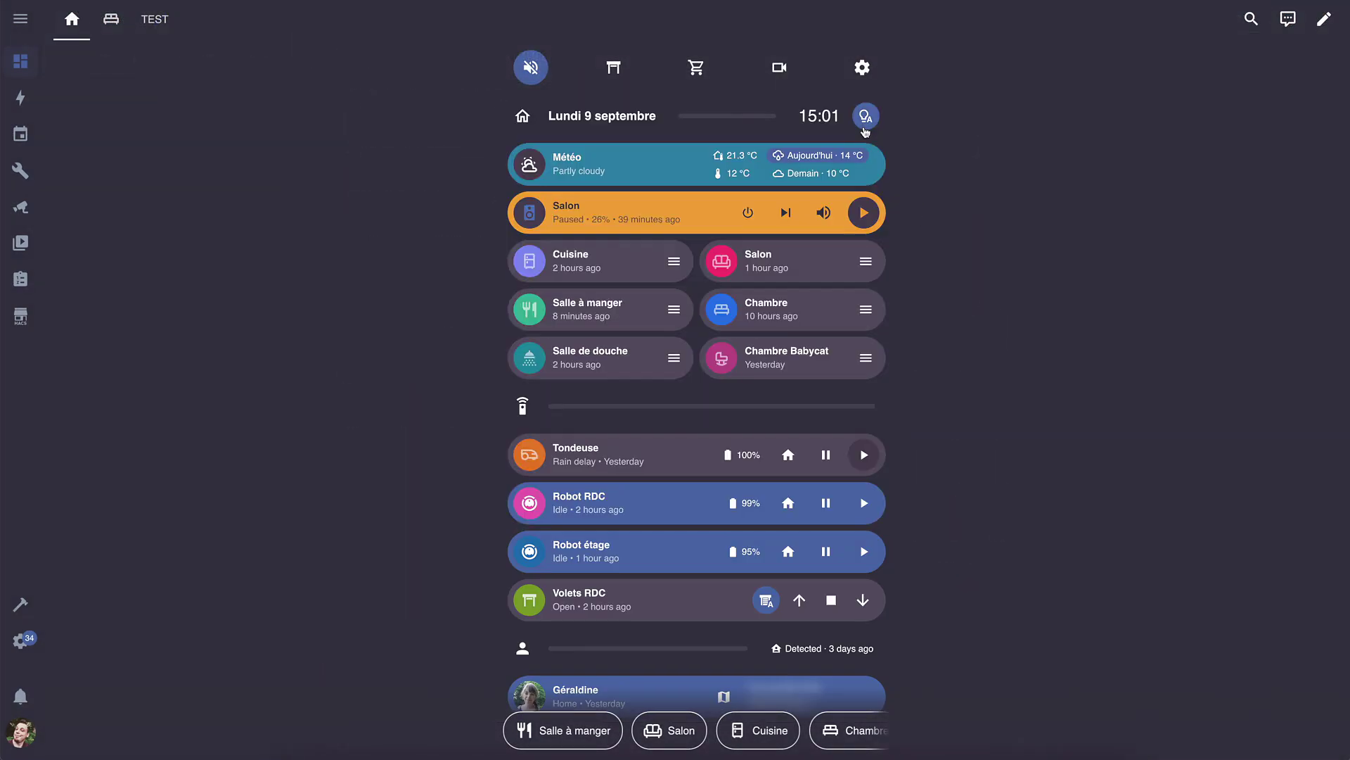
click(866, 262)
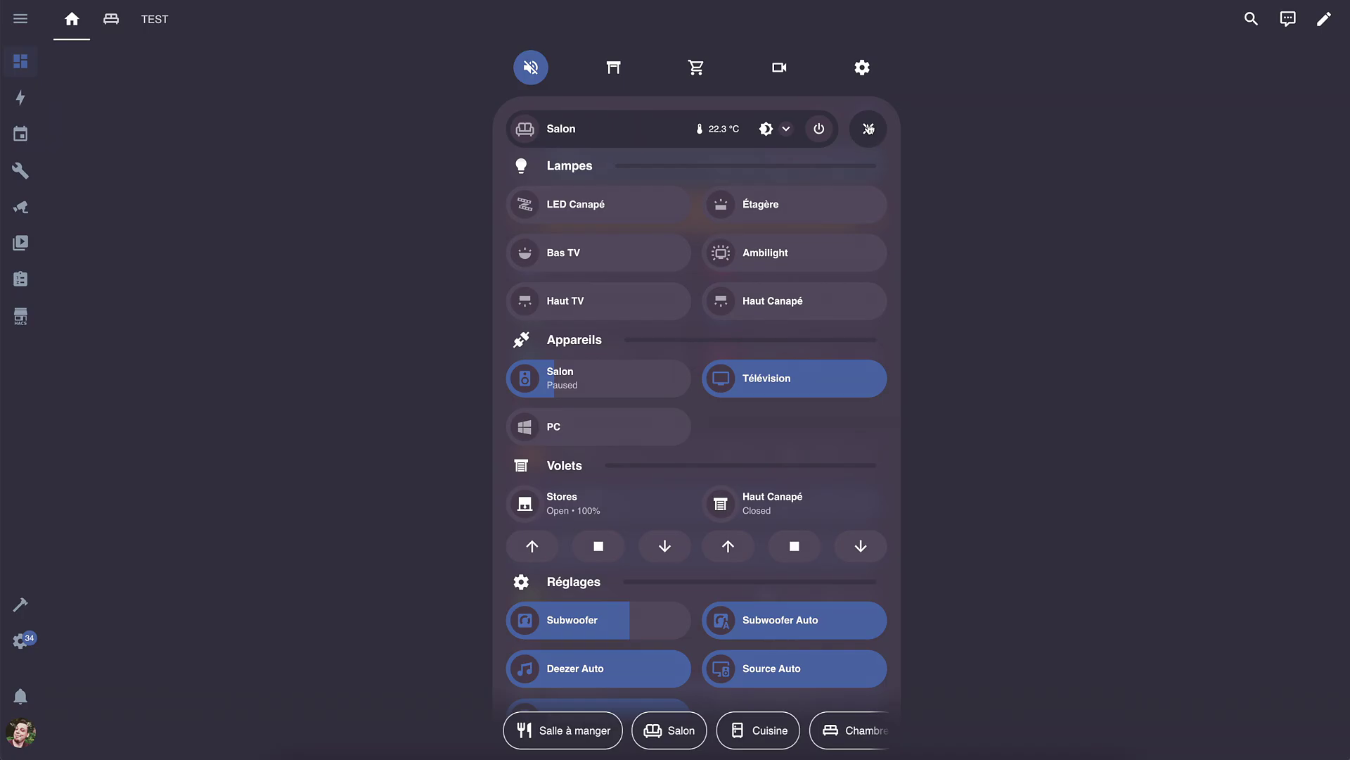